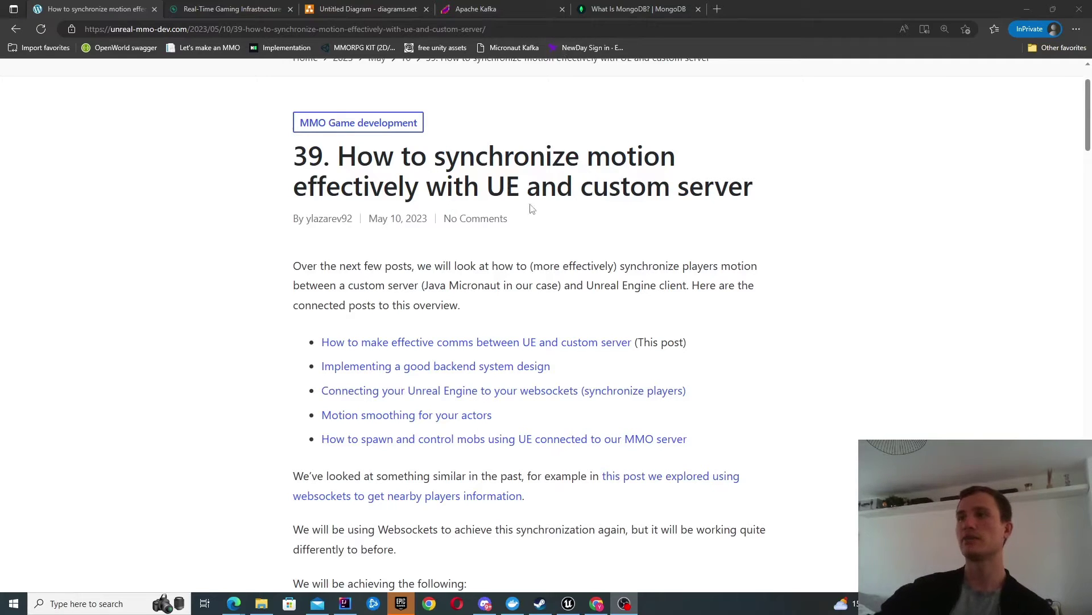
# Highlight the follow-up post links, then scroll through the motion-sync article's overview and goals.
pyautogui.moveTo(716, 439); pyautogui.dragTo(306, 380)
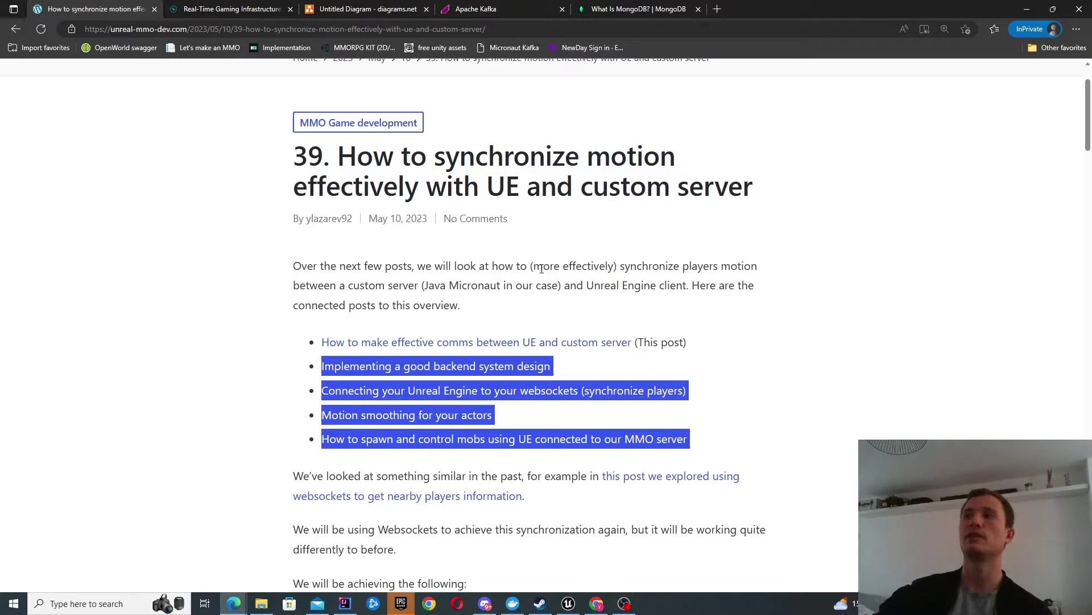
pyautogui.click(474, 281)
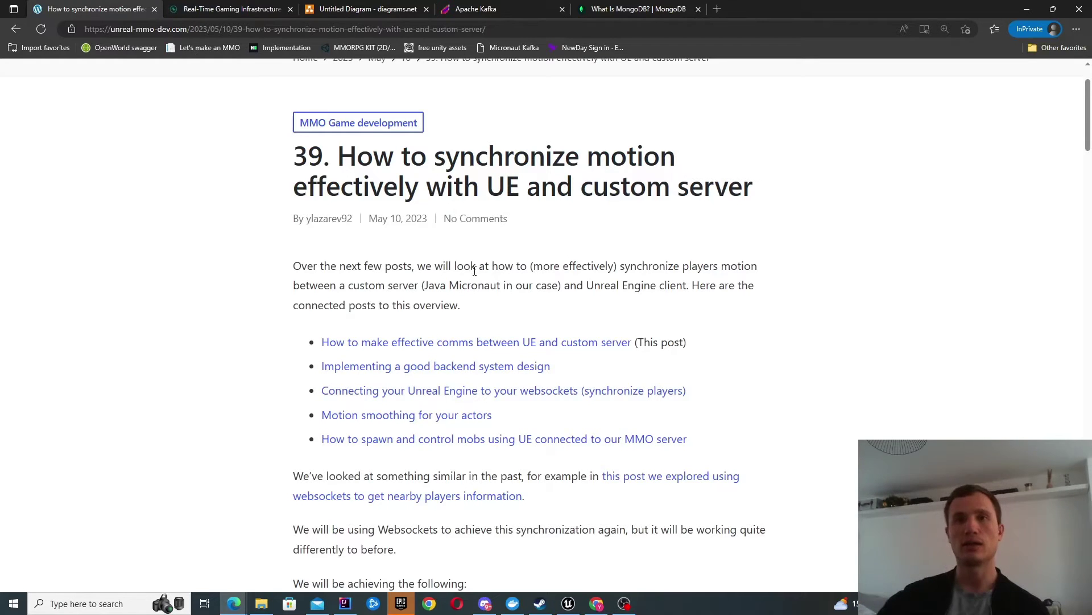
pyautogui.scroll(-1, 528, 262)
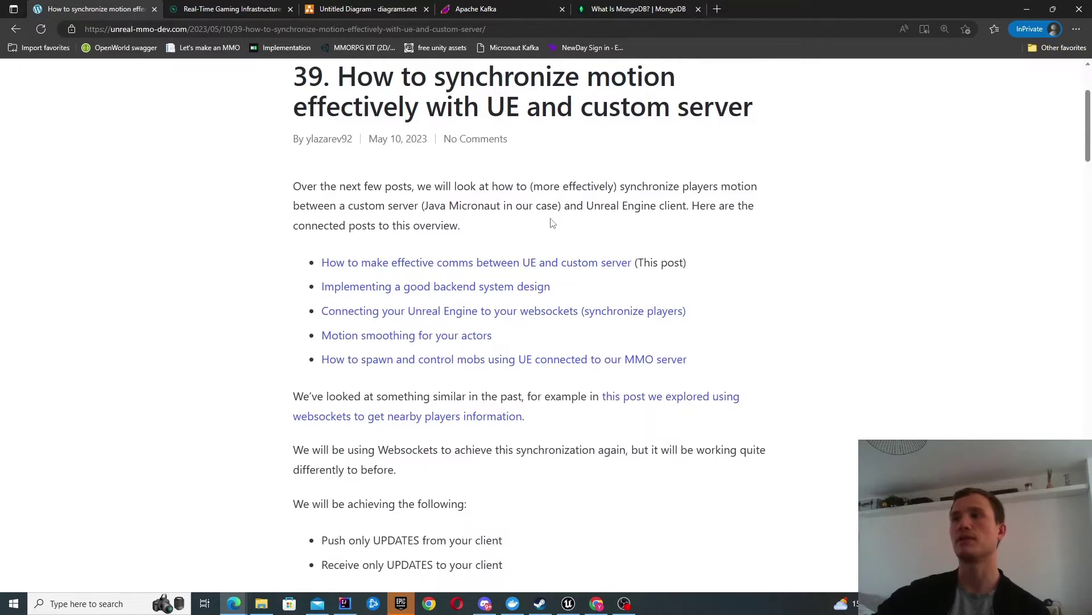
pyautogui.scroll(-1, 552, 222)
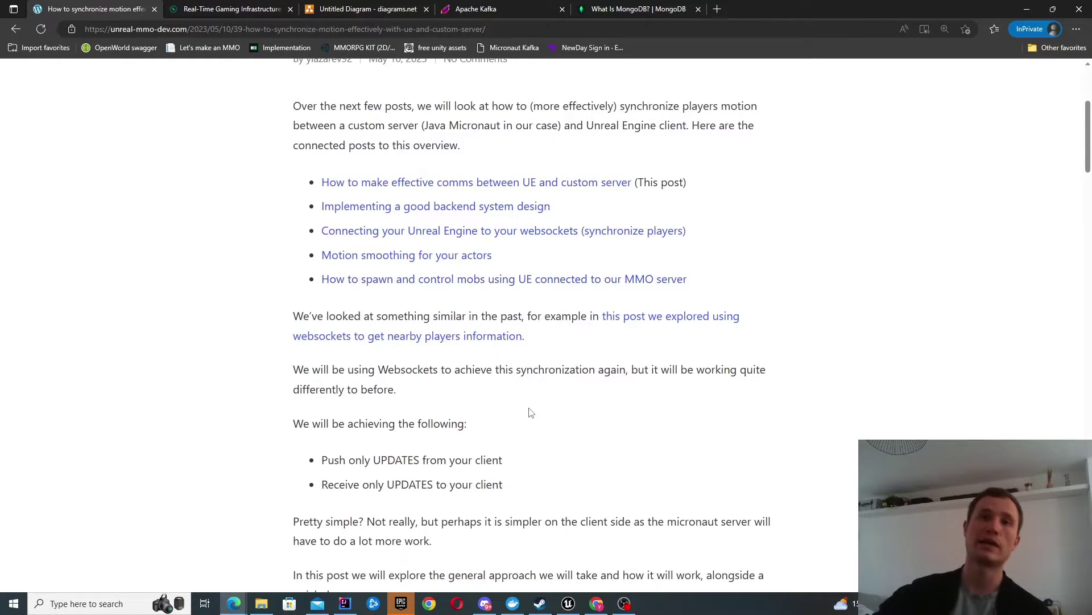
pyautogui.scroll(-2, 529, 412)
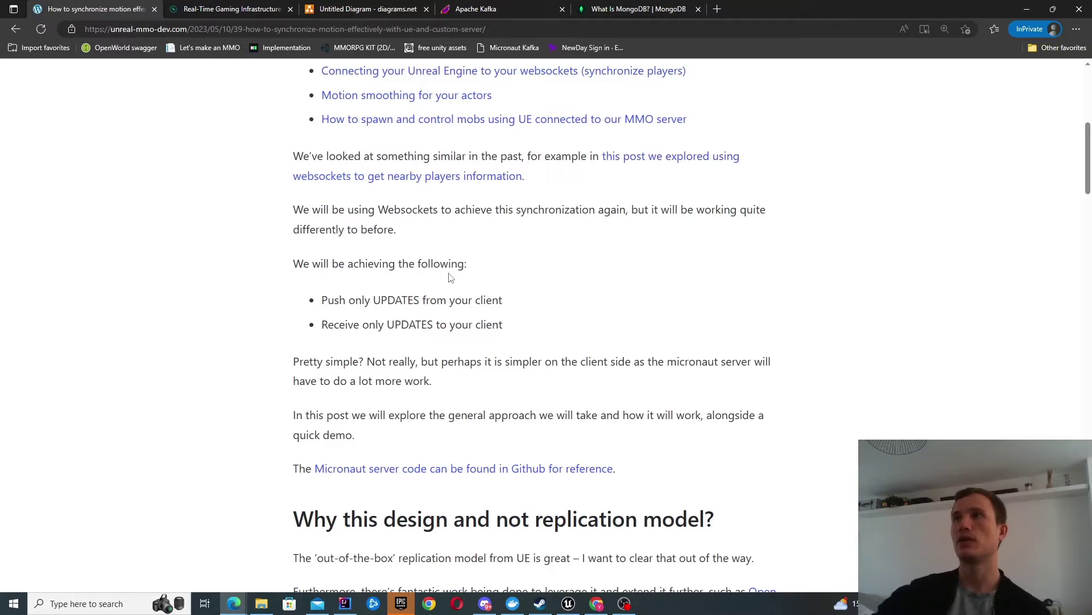
# Add a circle labelled 'UE server' below the mob circle, between mob and the clients.
pyautogui.click(333, 8)
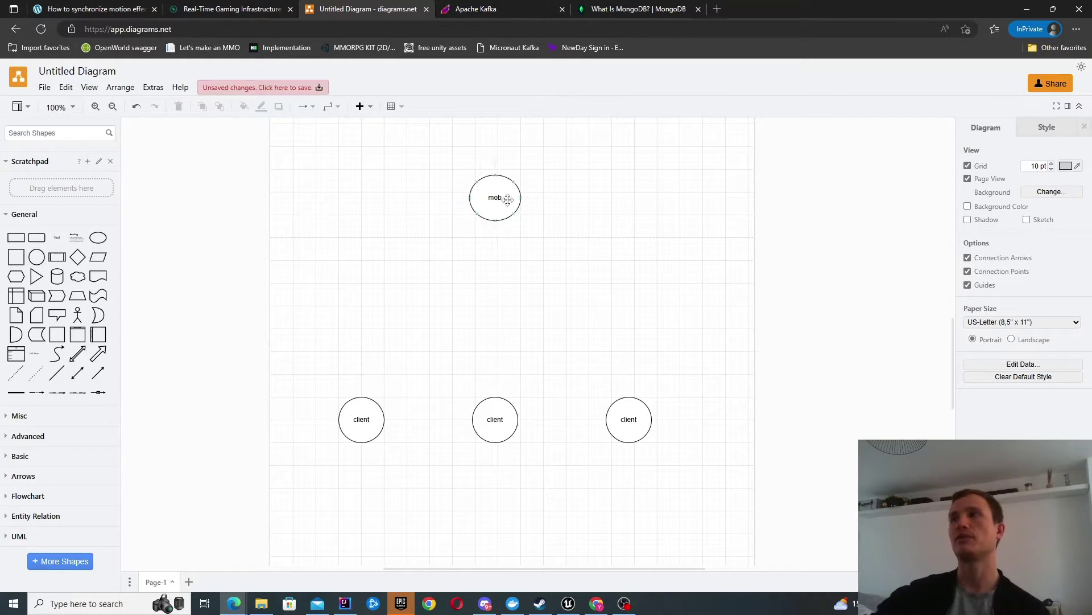
pyautogui.click(486, 219)
pyautogui.click(375, 418)
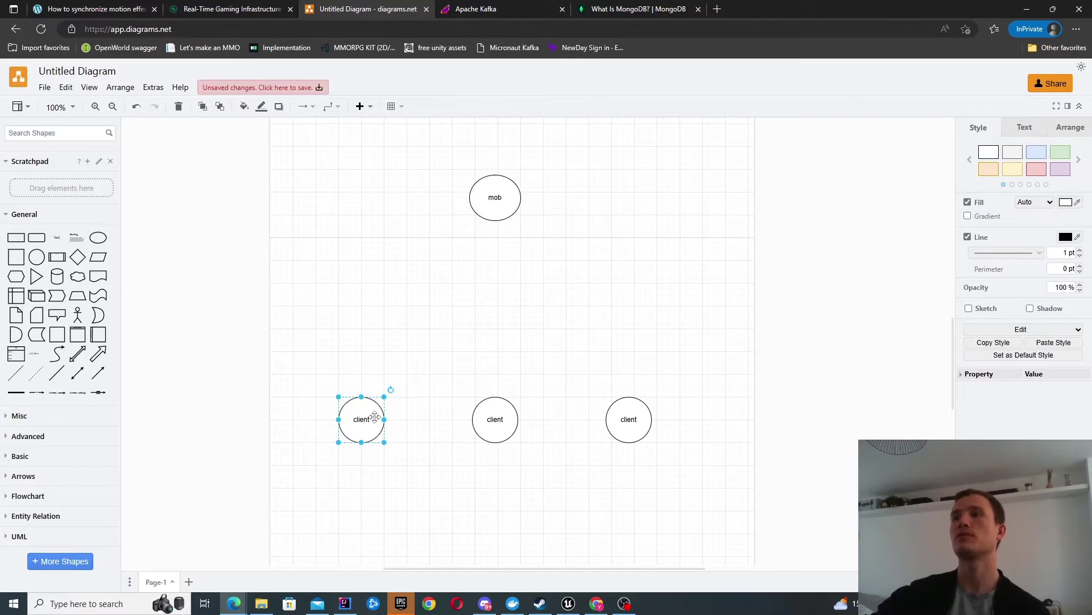
pyautogui.click(510, 419)
pyautogui.click(623, 418)
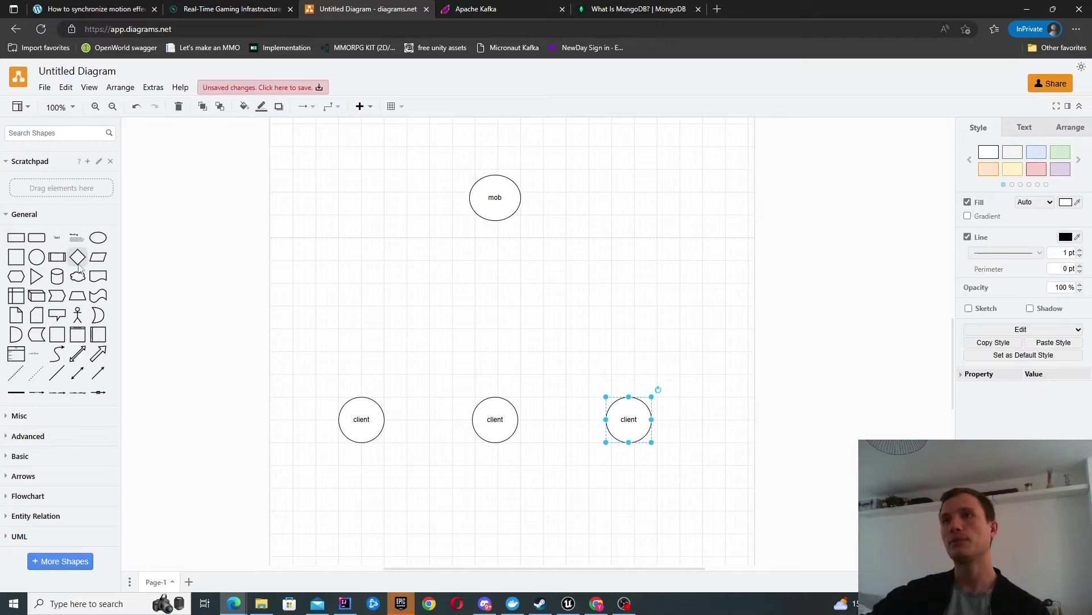
pyautogui.click(37, 257)
pyautogui.moveTo(539, 346); pyautogui.dragTo(498, 313)
pyautogui.doubleClick(497, 313)
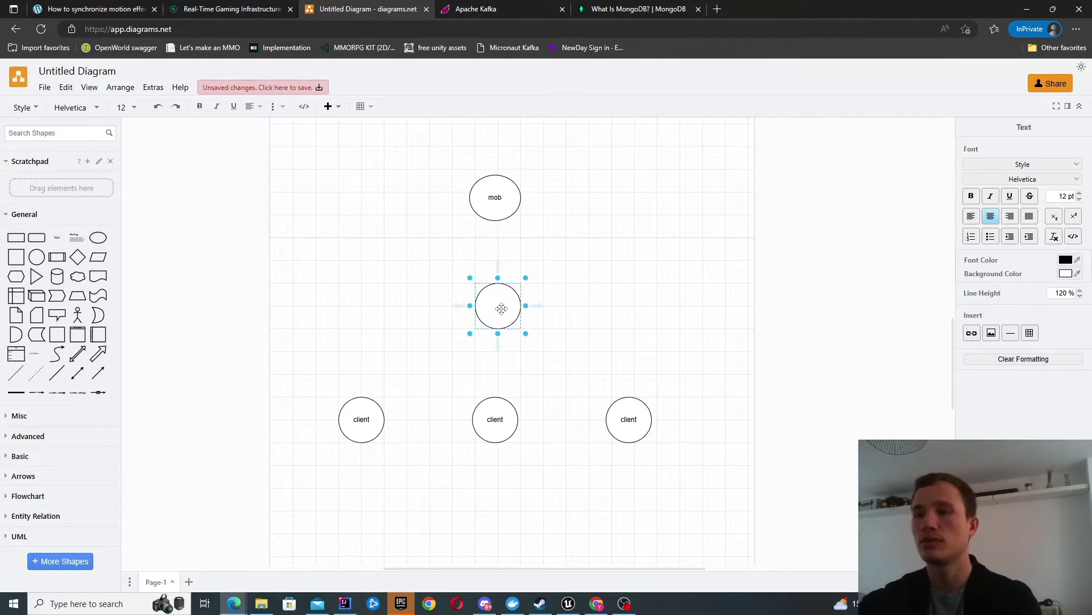
pyautogui.write('UE server')
pyautogui.click(559, 340)
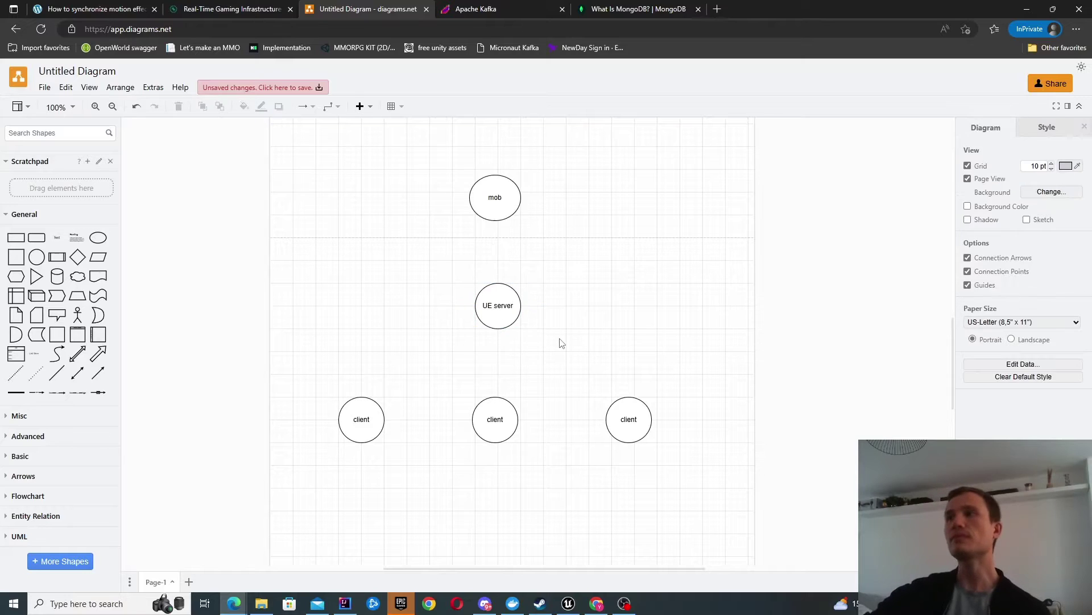
# Draw arrows from mob, the left client and the middle client into UE server.
pyautogui.moveTo(495, 229); pyautogui.dragTo(496, 301)
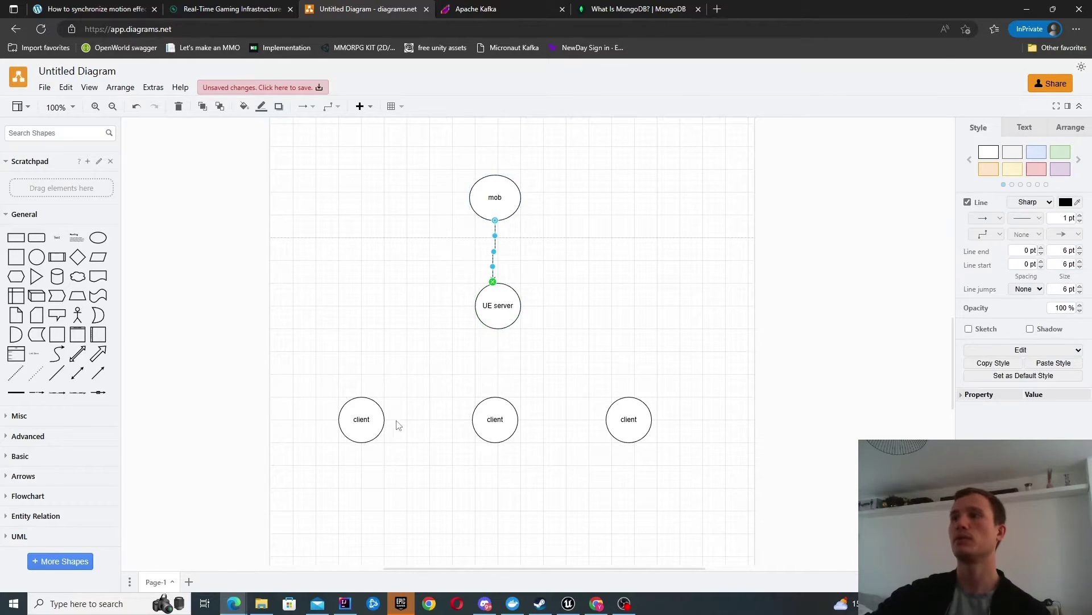
pyautogui.click(359, 417)
pyautogui.moveTo(361, 390); pyautogui.dragTo(476, 306)
pyautogui.click(354, 419)
pyautogui.click(502, 303)
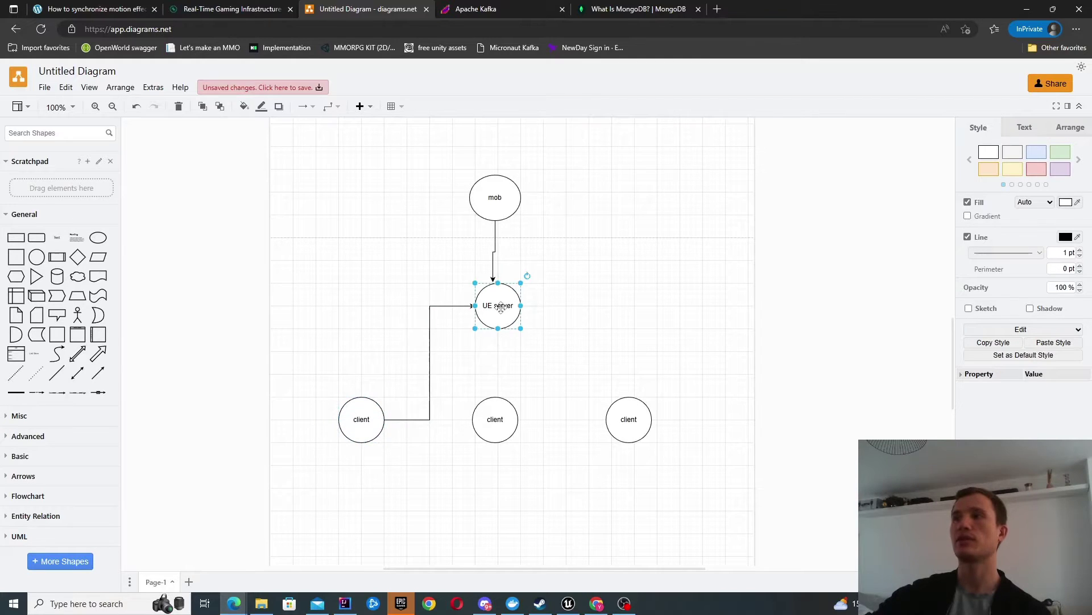
pyautogui.click(494, 403)
pyautogui.moveTo(495, 385); pyautogui.dragTo(498, 329)
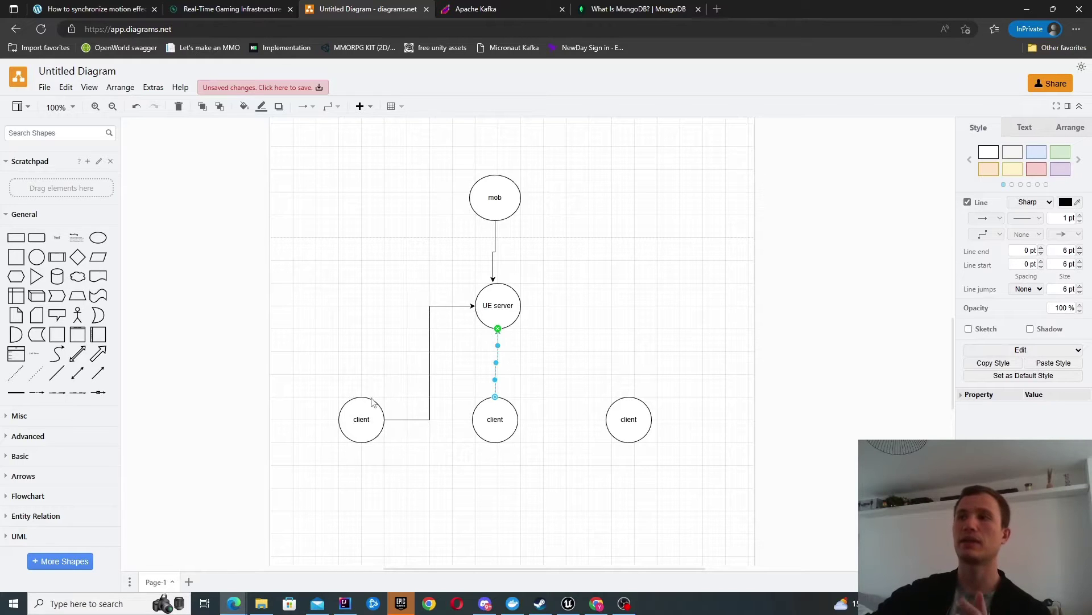
# Align UE server, arrow the right client into it, and shift mob slightly left.
pyautogui.click(498, 297)
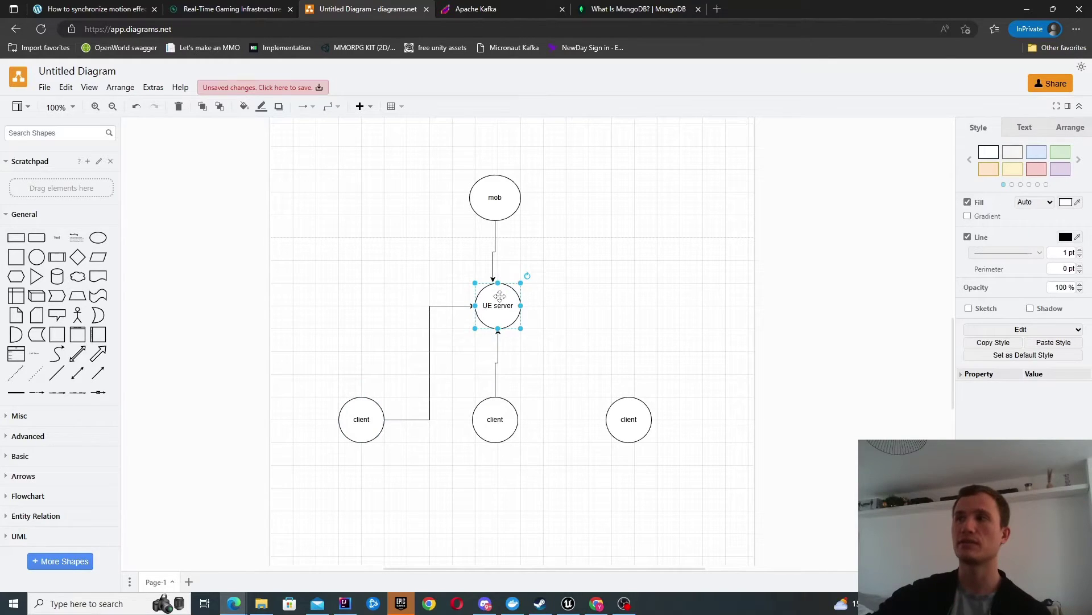
pyautogui.moveTo(498, 297); pyautogui.dragTo(495, 297)
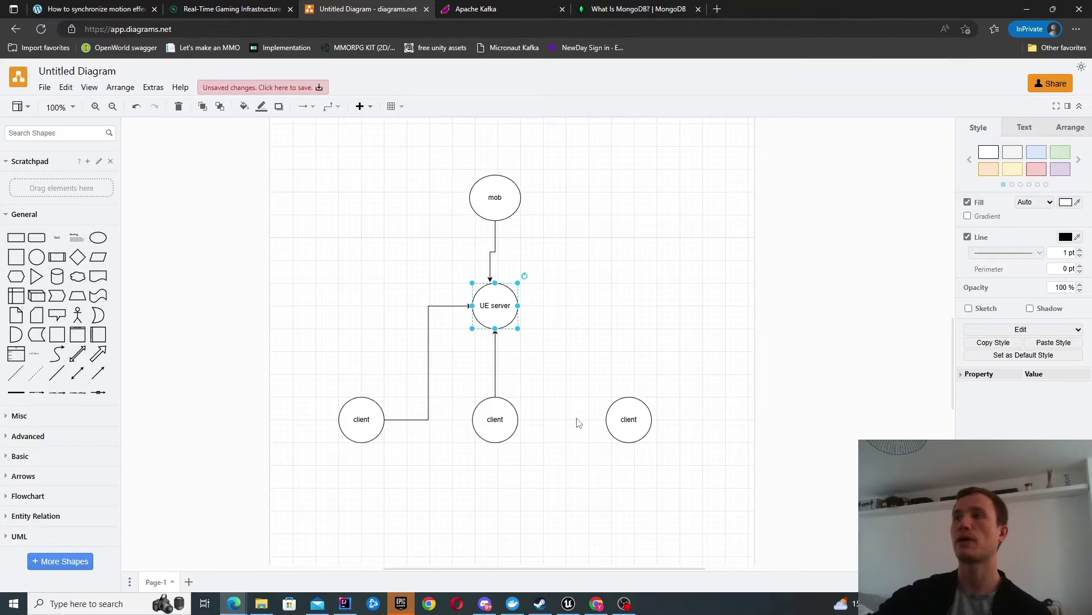
pyautogui.click(611, 410)
pyautogui.moveTo(629, 392); pyautogui.dragTo(518, 306)
pyautogui.click(539, 383)
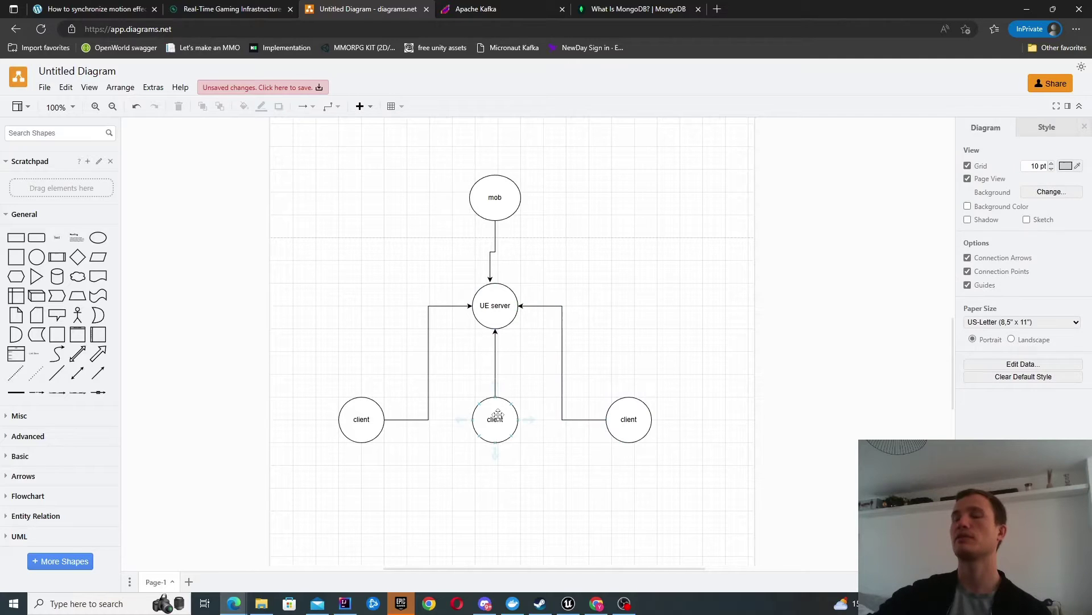
pyautogui.moveTo(495, 200); pyautogui.dragTo(492, 200)
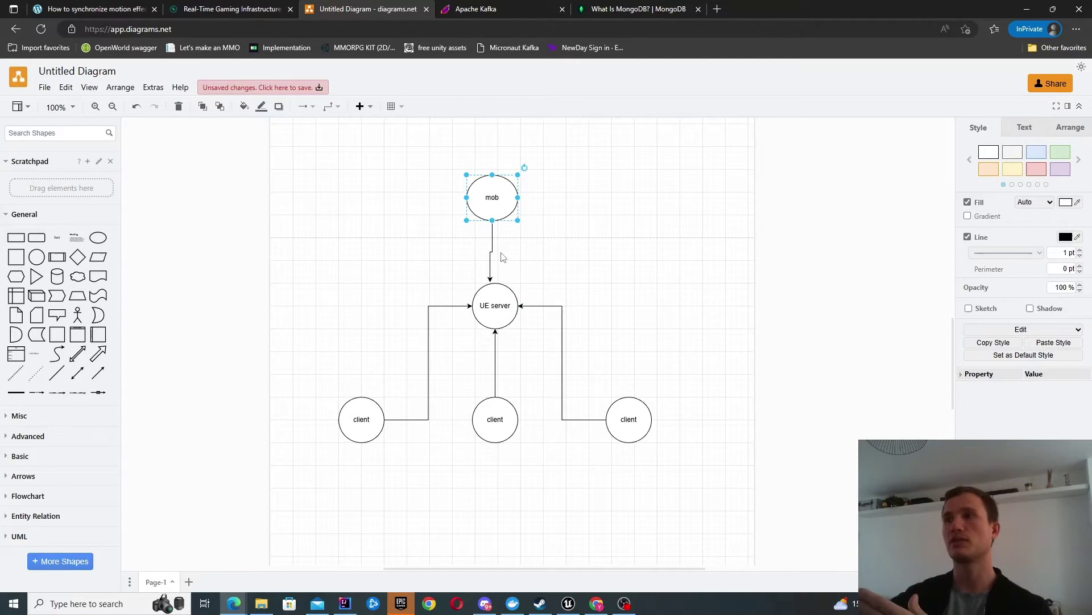
pyautogui.click(371, 422)
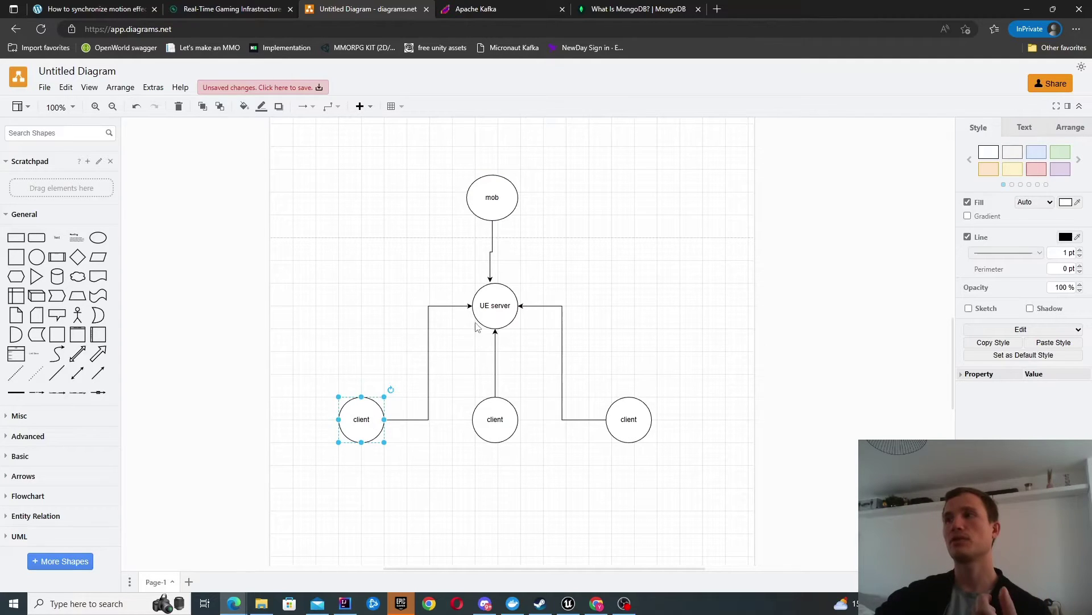
pyautogui.click(490, 312)
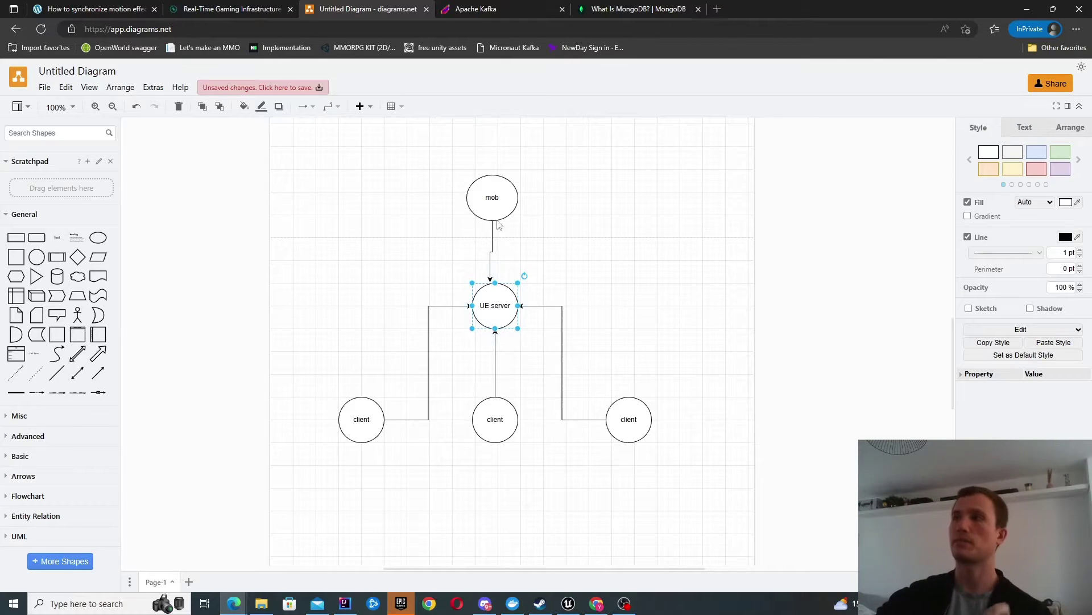
pyautogui.moveTo(675, 493); pyautogui.dragTo(479, 373)
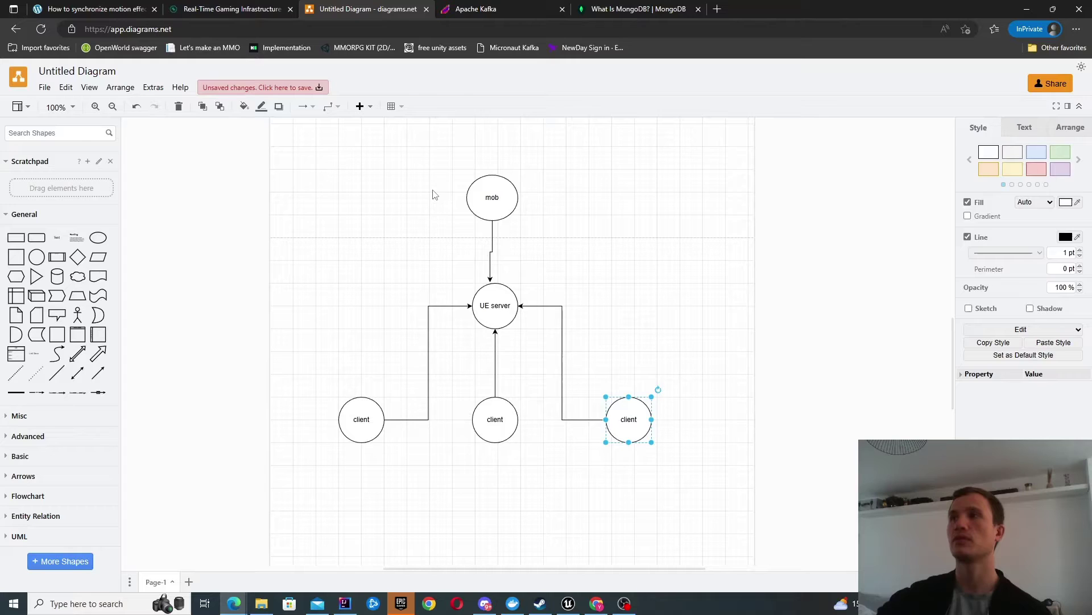
pyautogui.moveTo(433, 194); pyautogui.dragTo(551, 243)
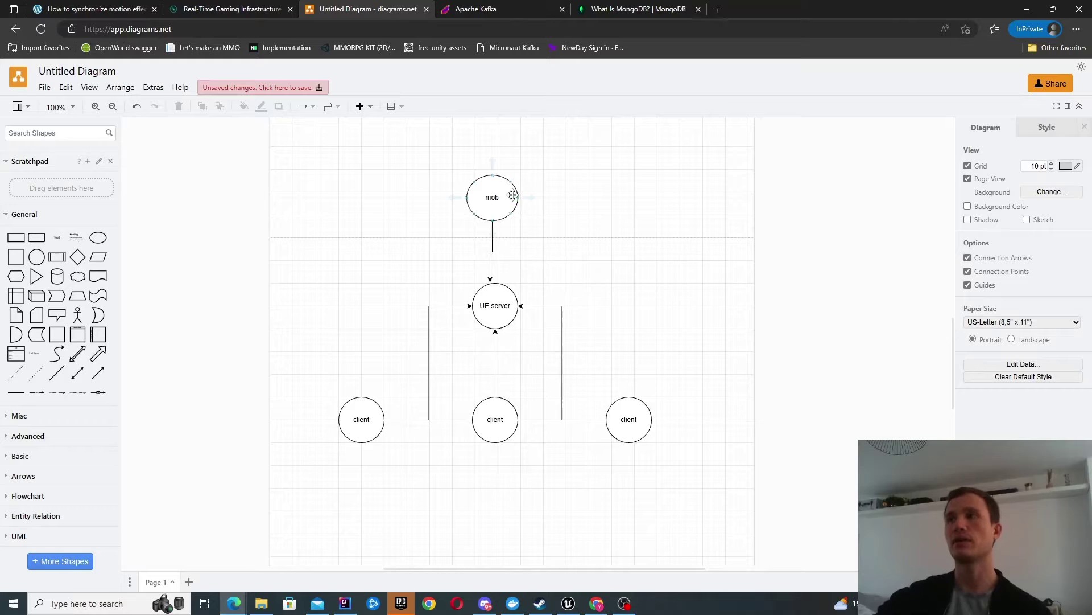
pyautogui.click(485, 308)
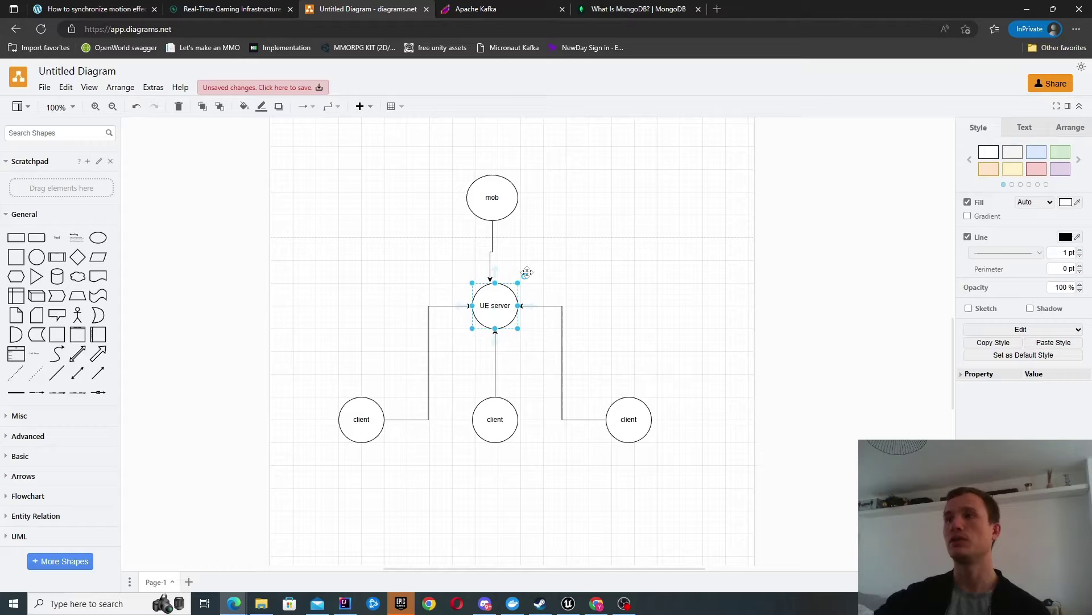
# Select the clients, mob and UE server in turn to explain the sketch, then clear the selection.
pyautogui.click(361, 431)
pyautogui.click(478, 421)
pyautogui.click(680, 422)
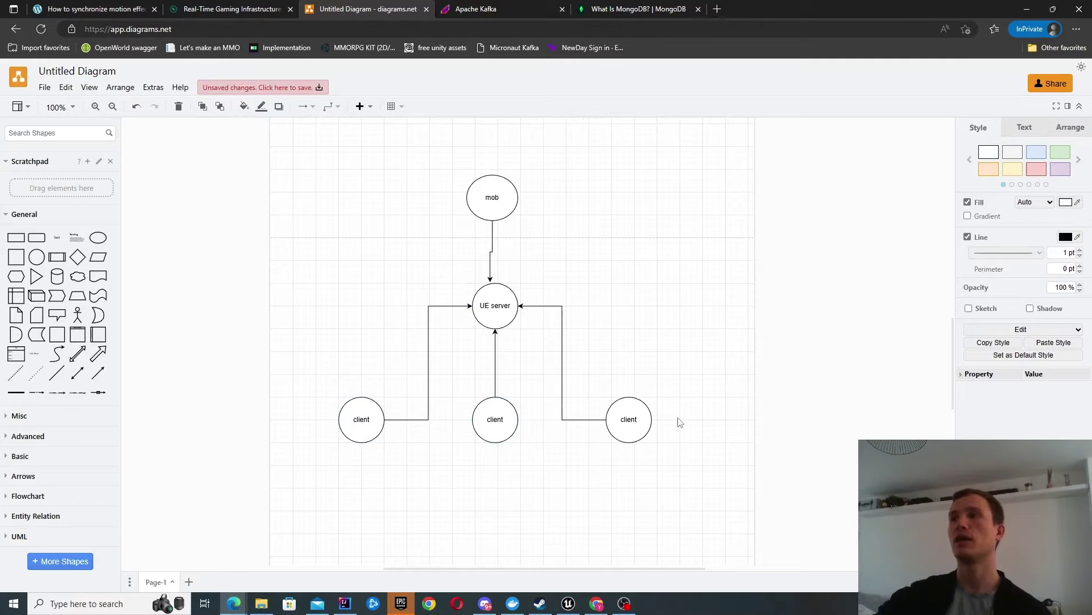
pyautogui.click(475, 216)
pyautogui.click(400, 210)
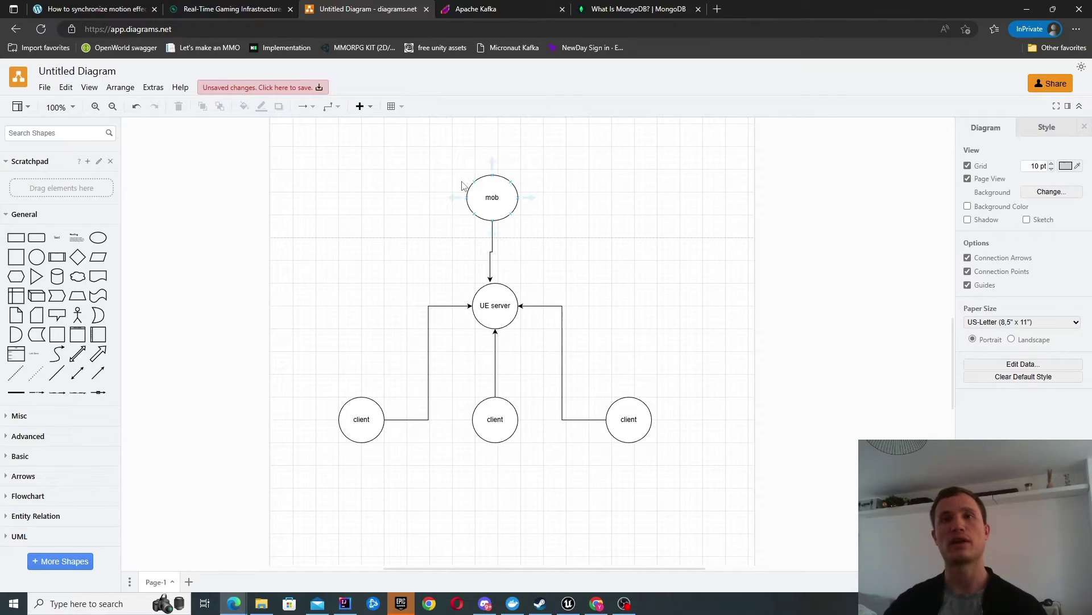
pyautogui.moveTo(452, 270); pyautogui.dragTo(543, 346)
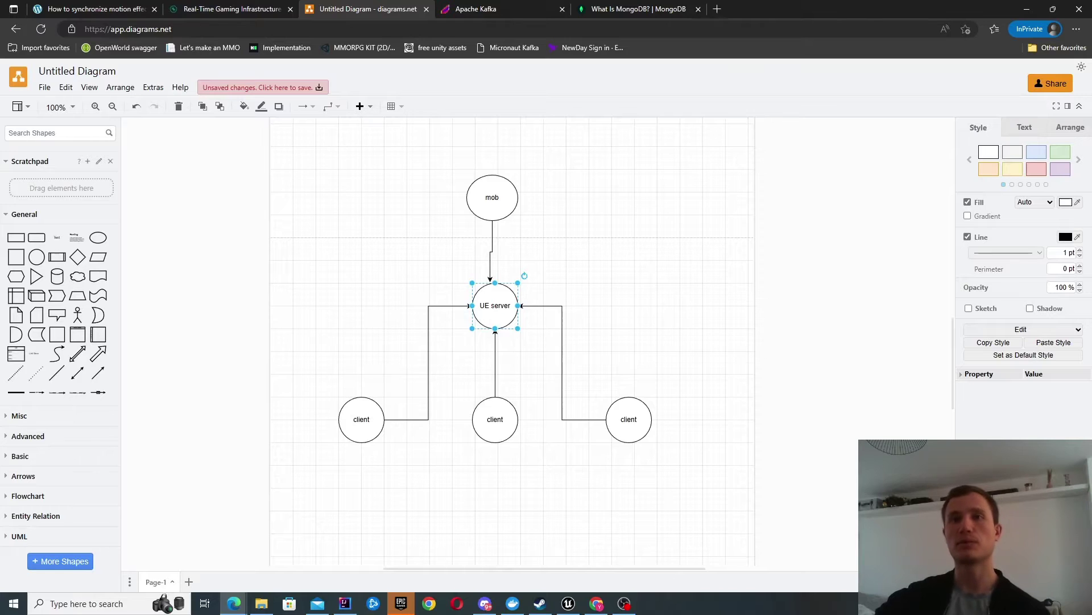
pyautogui.click(232, 195)
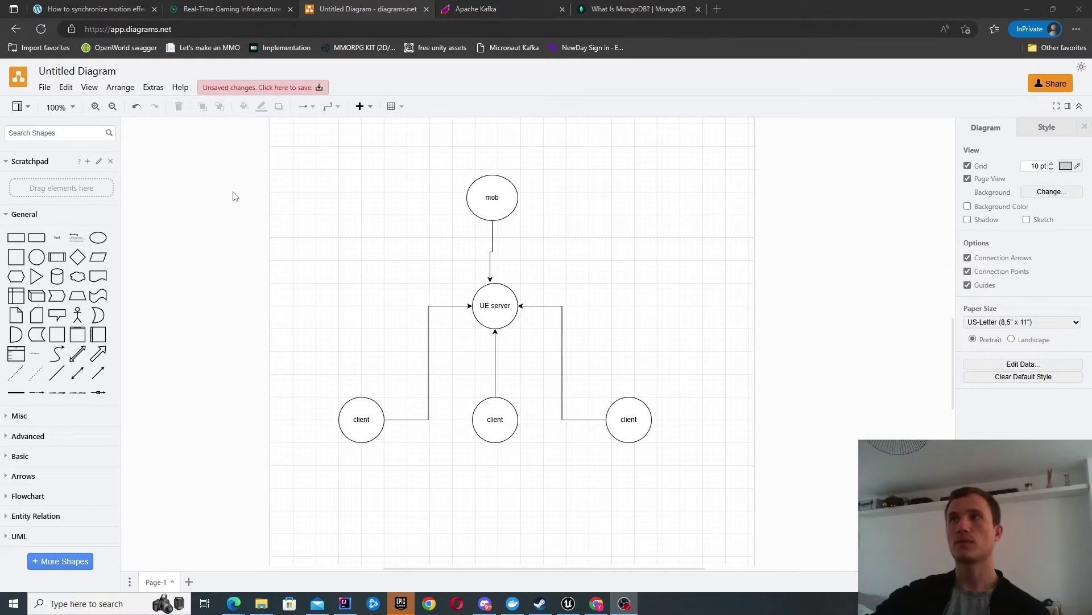
# In the motion-sync article, scroll to General architecture and open the confluent.io real-time gaming infrastructure link.
pyautogui.click(85, 7)
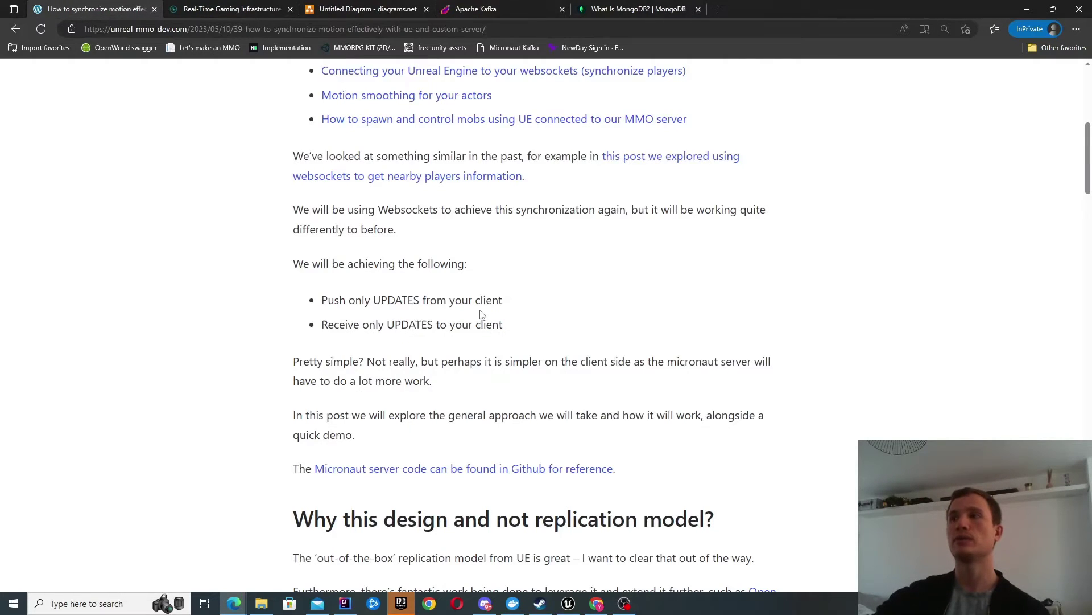
pyautogui.scroll(-8, 459, 286)
pyautogui.scroll(-20, 459, 286)
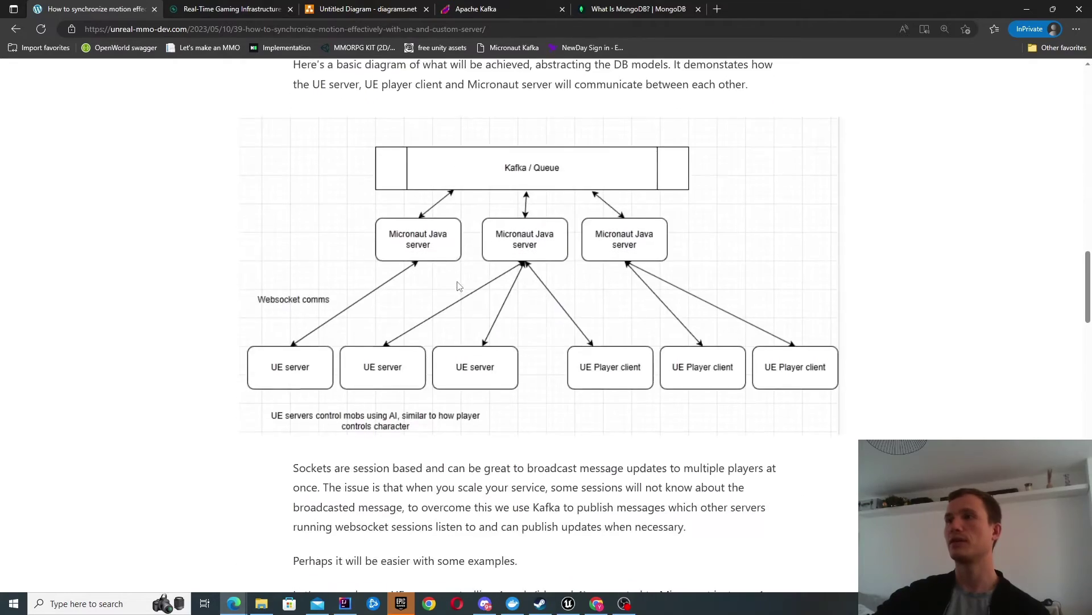
pyautogui.scroll(-1, 459, 286)
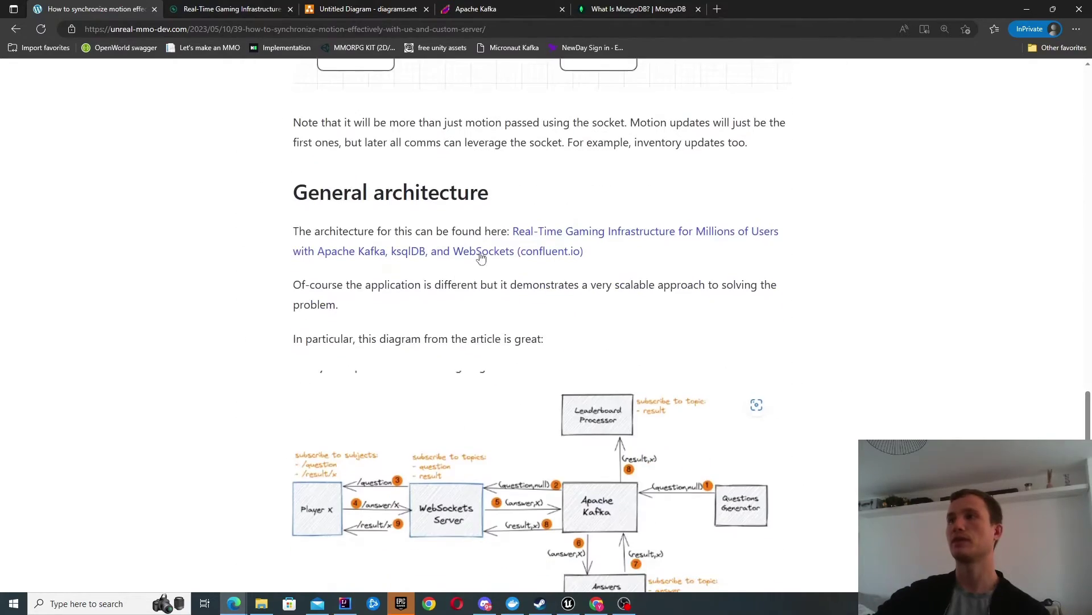
pyautogui.moveTo(586, 253); pyautogui.dragTo(519, 251)
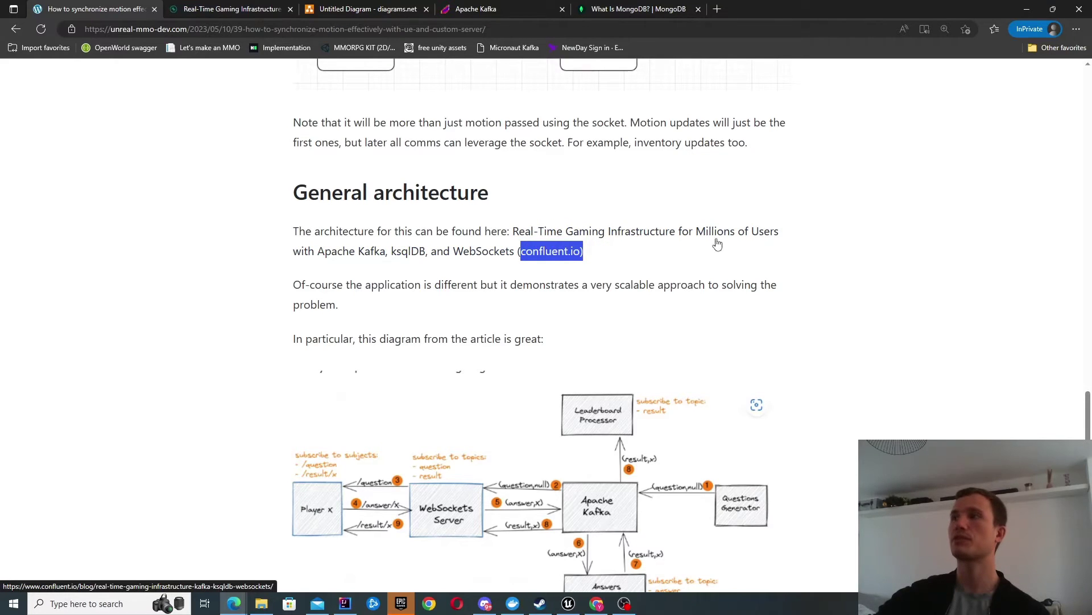
pyautogui.click(329, 227)
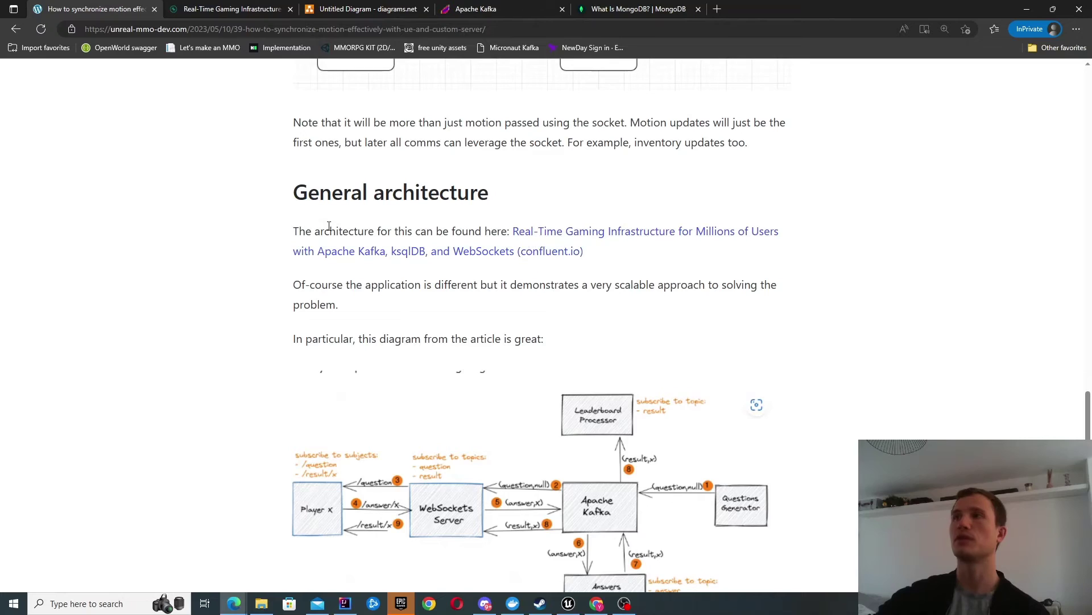
pyautogui.click(366, 250)
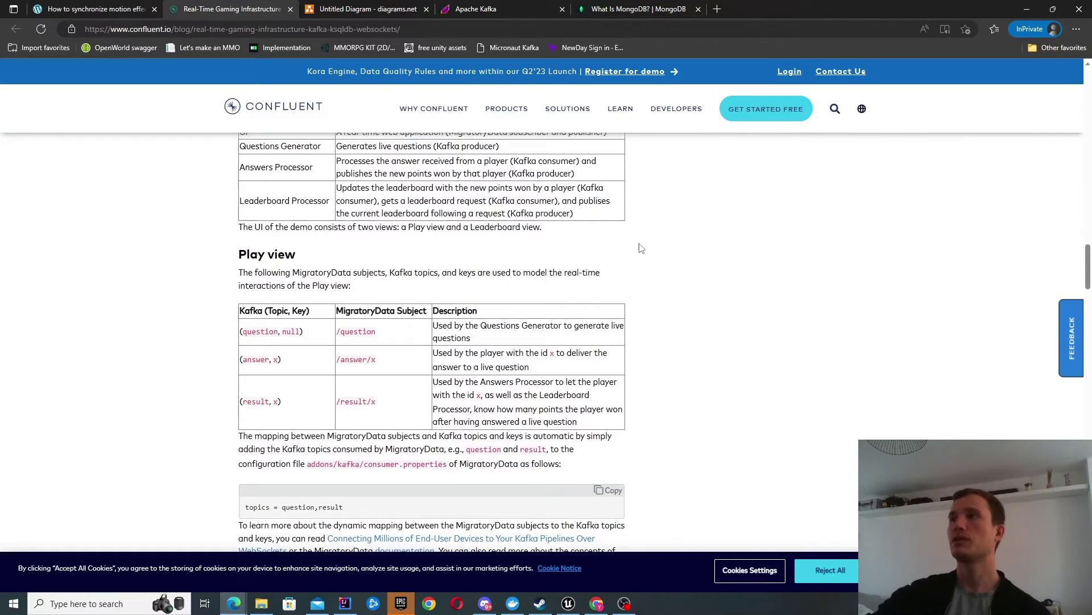
# Scroll to the Confluent article's Kafka and WebSockets flow diagram, then return to the Untitled Diagram.
pyautogui.scroll(-7, 642, 248)
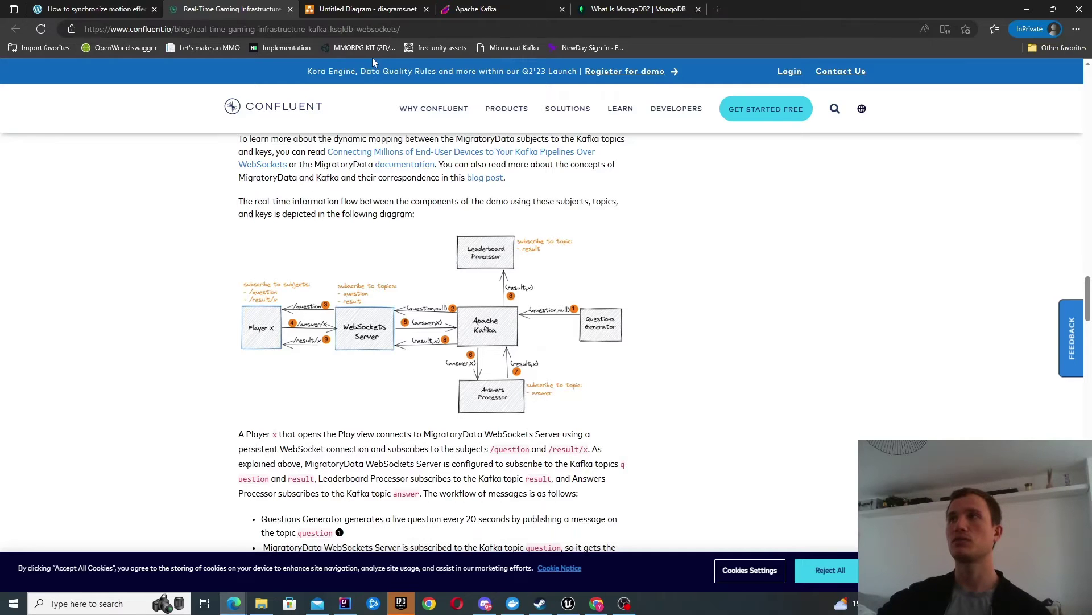
pyautogui.click(374, 11)
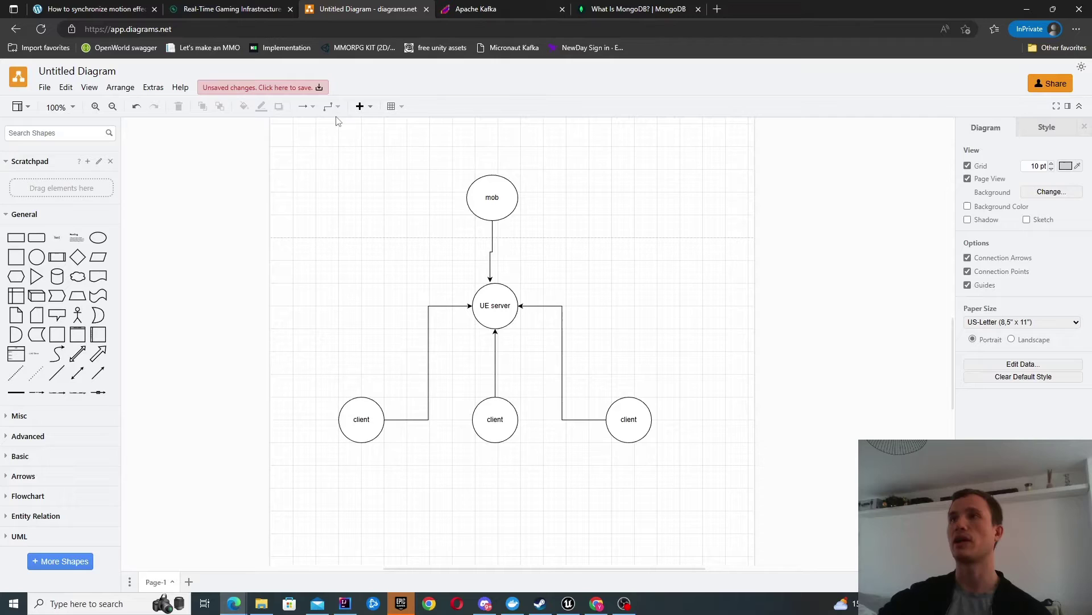
# Duplicate the diagram's browser tab as a backup and return to the original Untitled Diagram.
pyautogui.rightClick(341, 4)
pyautogui.click(407, 50)
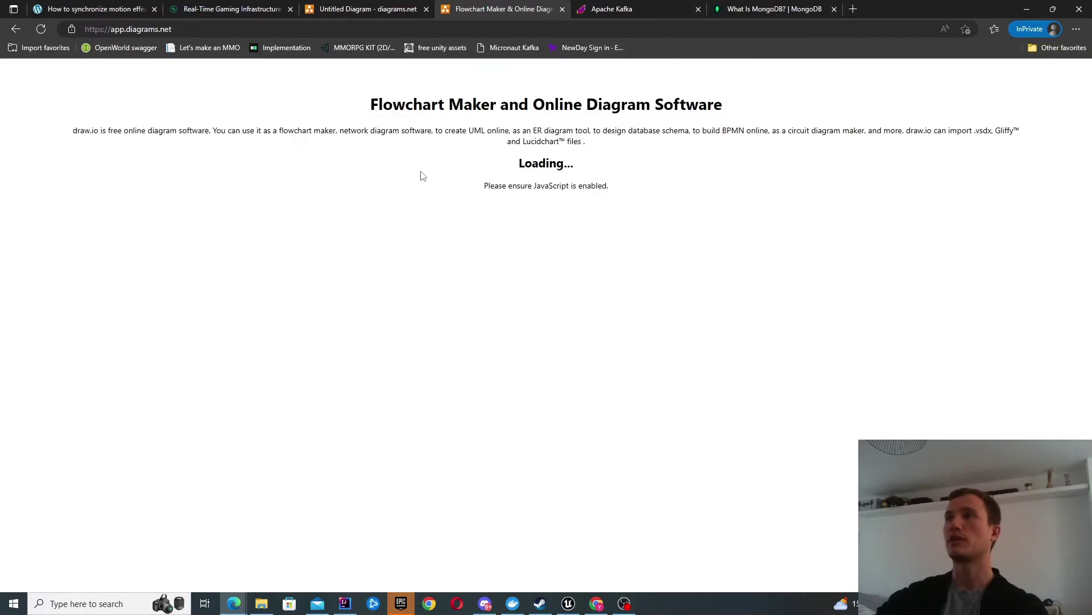
pyautogui.click(751, 304)
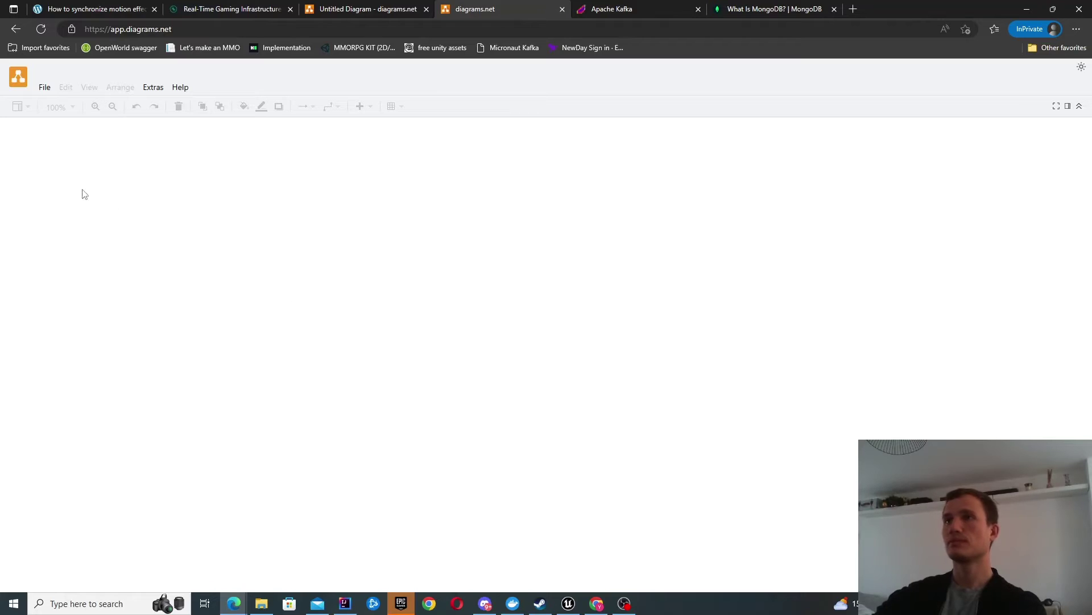
pyautogui.hotkey('ctrl', 'shift', 'Tab')
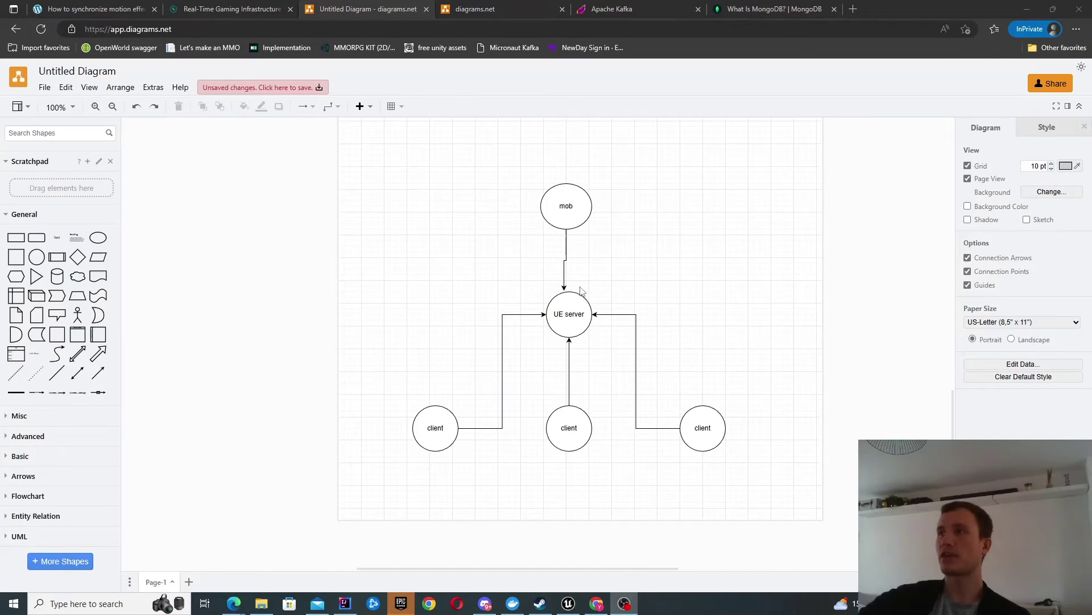
# Delete the UE server circle and its four arrows.
pyautogui.click(550, 308)
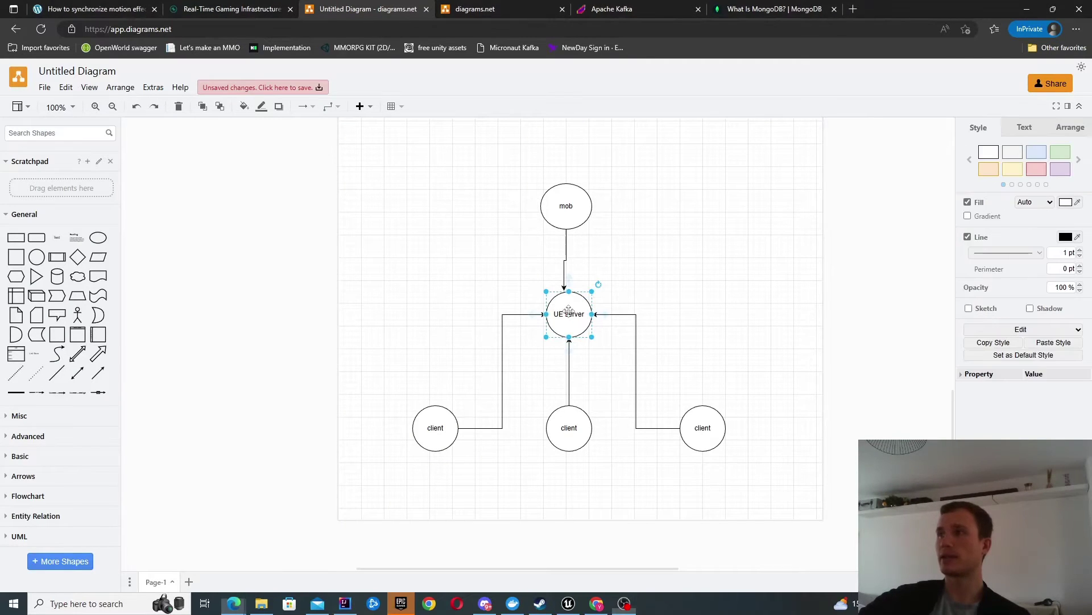
pyautogui.press('Delete')
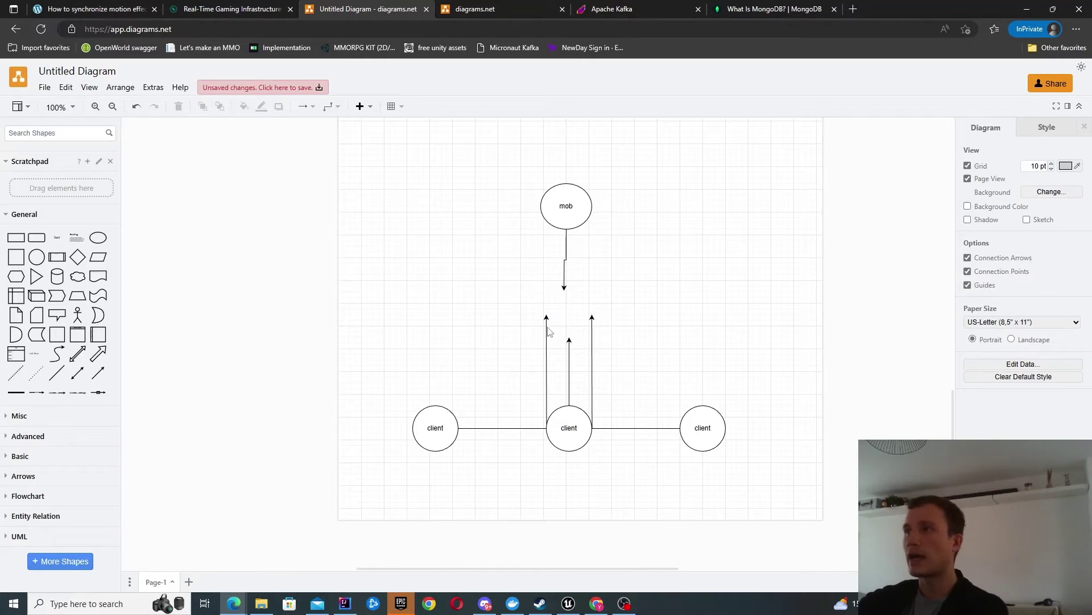
pyautogui.click(547, 353)
pyautogui.press('Delete')
pyautogui.click(570, 349)
pyautogui.press('Delete')
pyautogui.click(592, 348)
pyautogui.press('Delete')
pyautogui.click(565, 263)
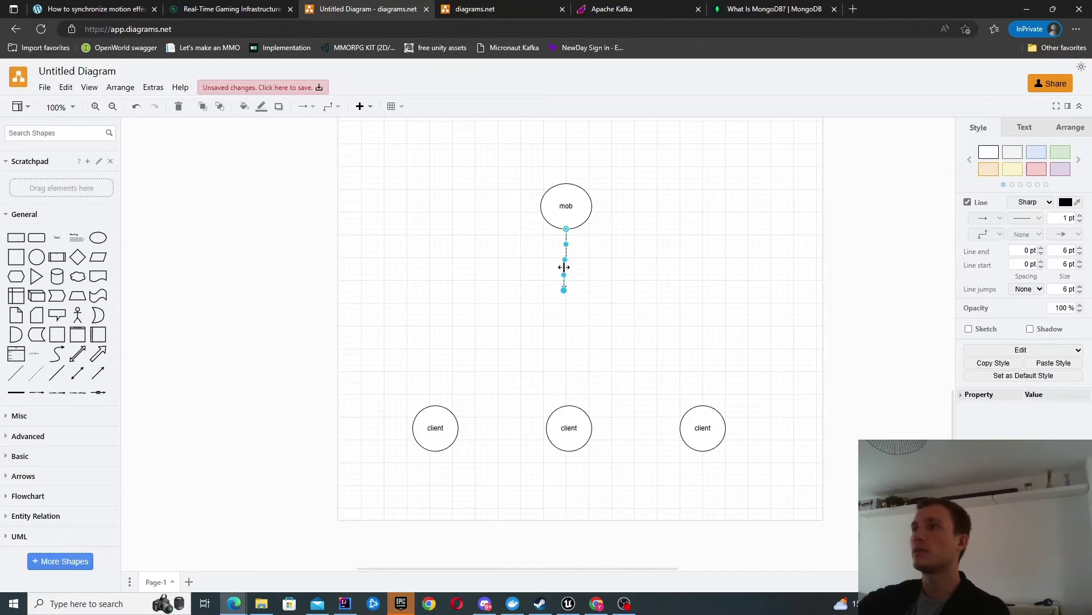
pyautogui.press('Delete')
# Add a rounded rectangle labelled 'websocket server instance' above the left client.
pyautogui.click(37, 238)
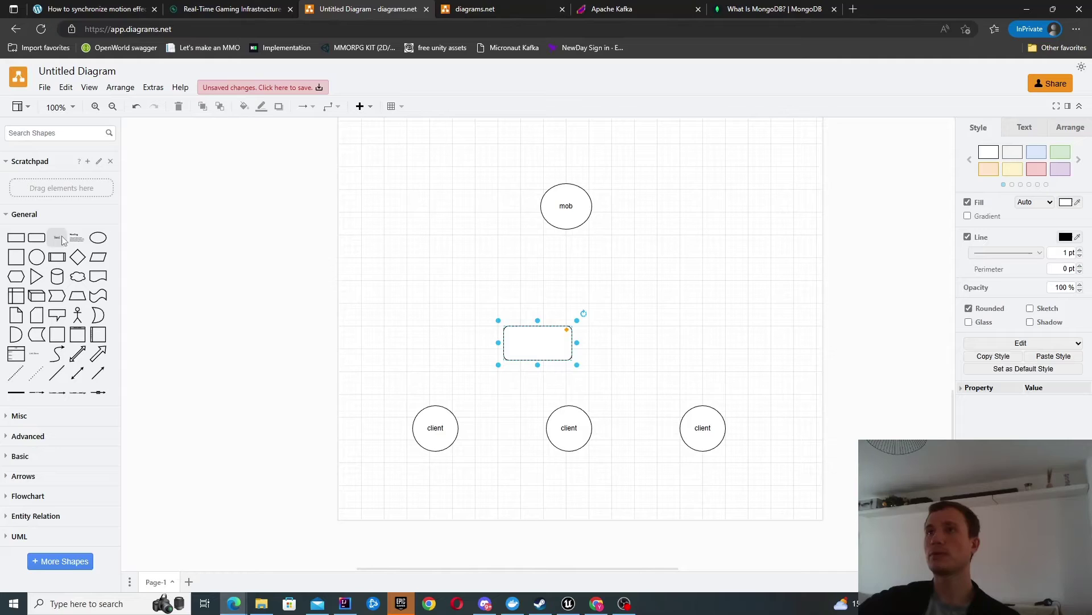
pyautogui.moveTo(538, 346); pyautogui.dragTo(432, 362)
pyautogui.doubleClick(433, 362)
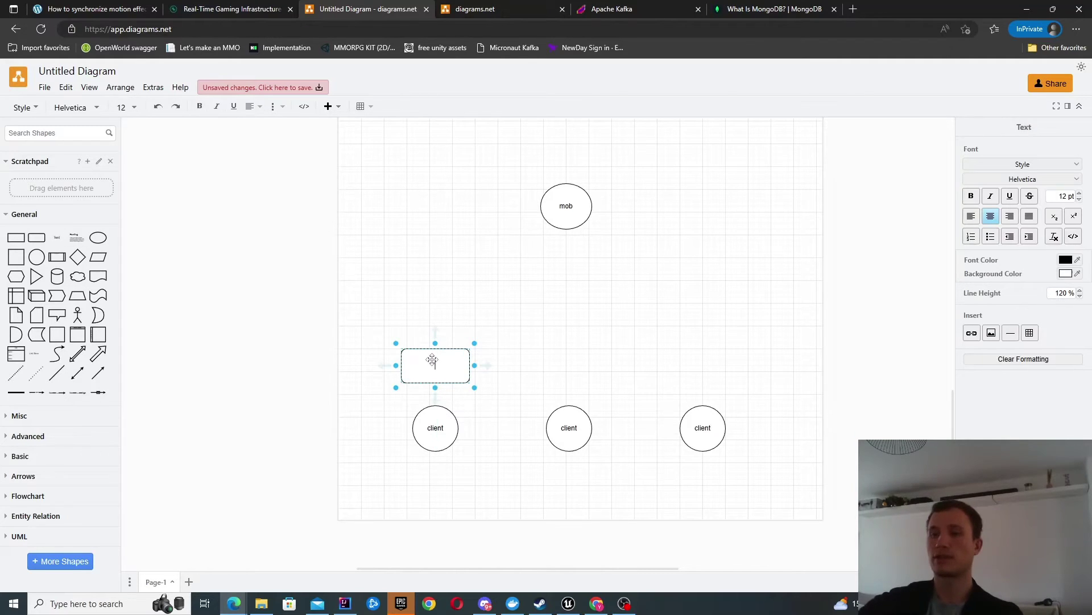
pyautogui.write('websocket serv')
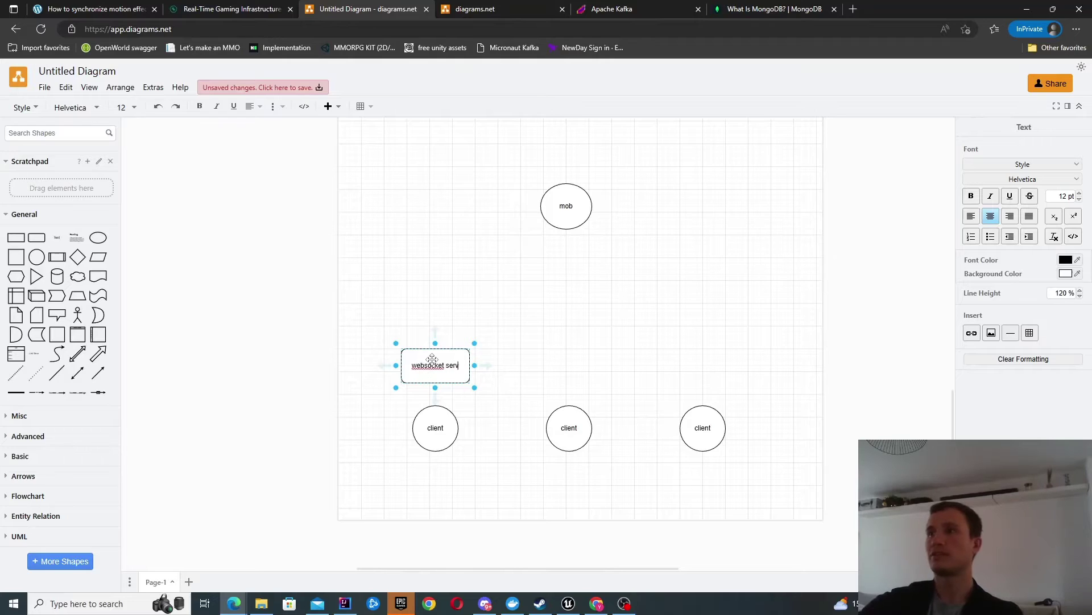
pyautogui.write('er instance')
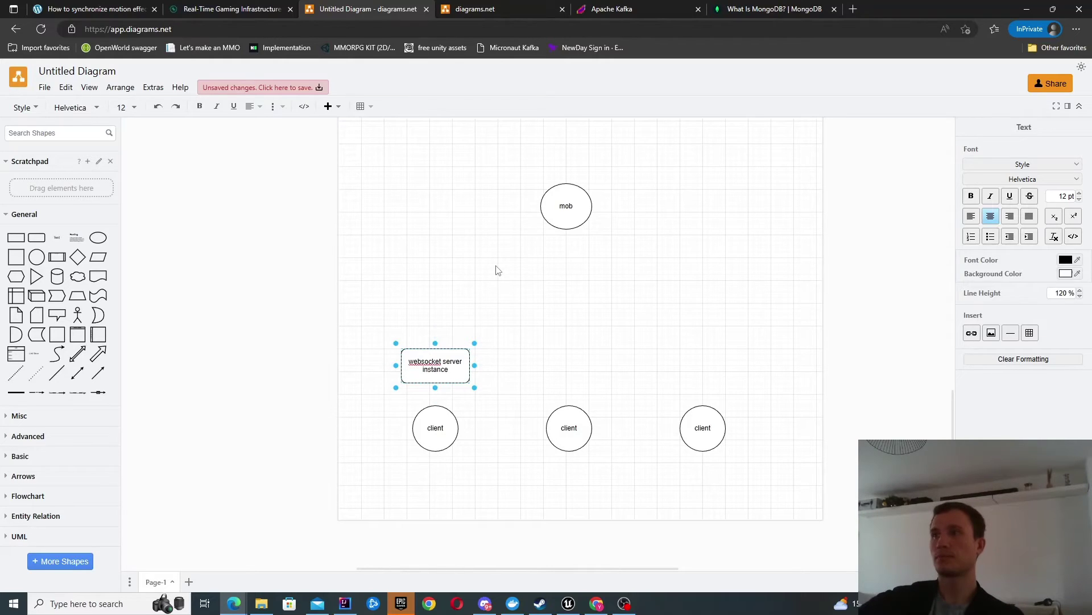
pyautogui.press('Escape')
# Copy the websocket server instance box above the middle and right clients and align all three.
pyautogui.moveTo(446, 382); pyautogui.dragTo(575, 372)
pyautogui.moveTo(421, 373); pyautogui.dragTo(686, 367)
pyautogui.moveTo(566, 354); pyautogui.dragTo(581, 356)
pyautogui.click(707, 347)
pyautogui.moveTo(707, 378); pyautogui.dragTo(708, 384)
pyautogui.click(698, 321)
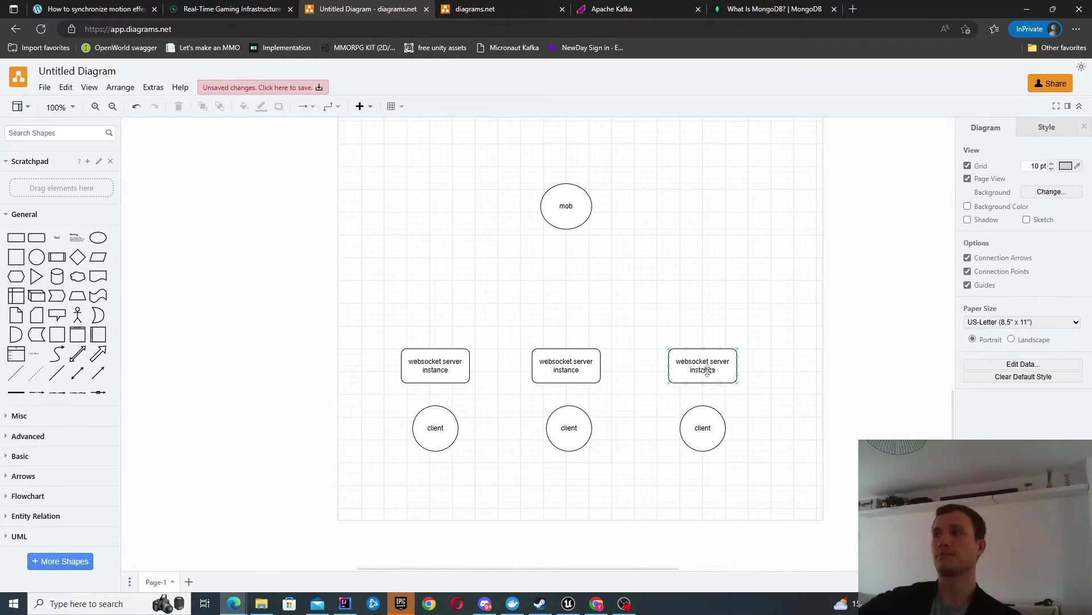
pyautogui.click(427, 423)
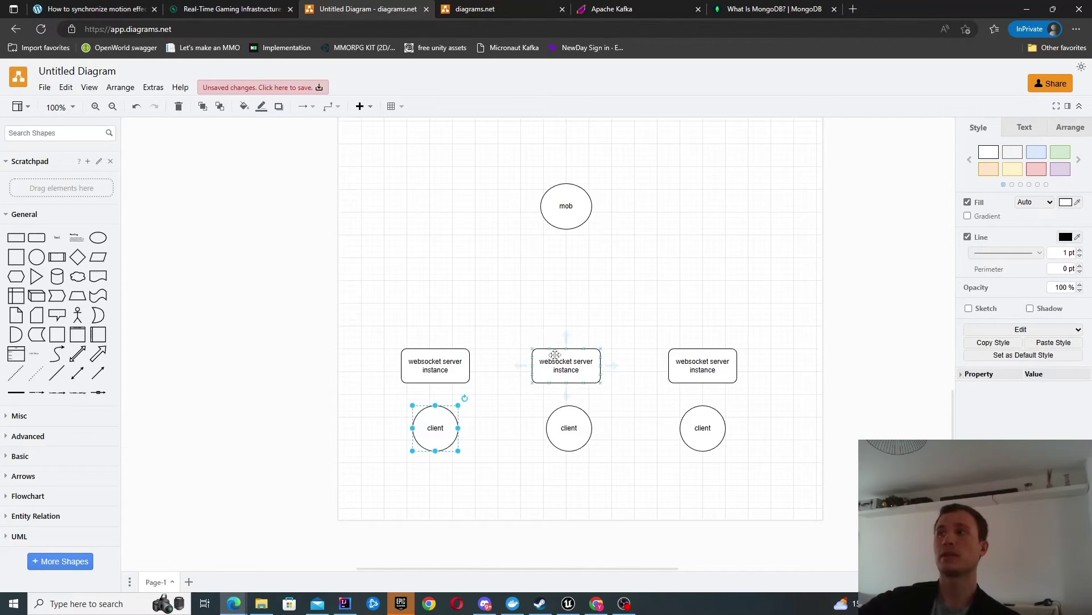
# Add a wide rounded rectangle labelled 'kafka' above the websocket server boxes.
pyautogui.moveTo(37, 237); pyautogui.dragTo(742, 307)
pyautogui.doubleClick(566, 317)
pyautogui.write('kafka')
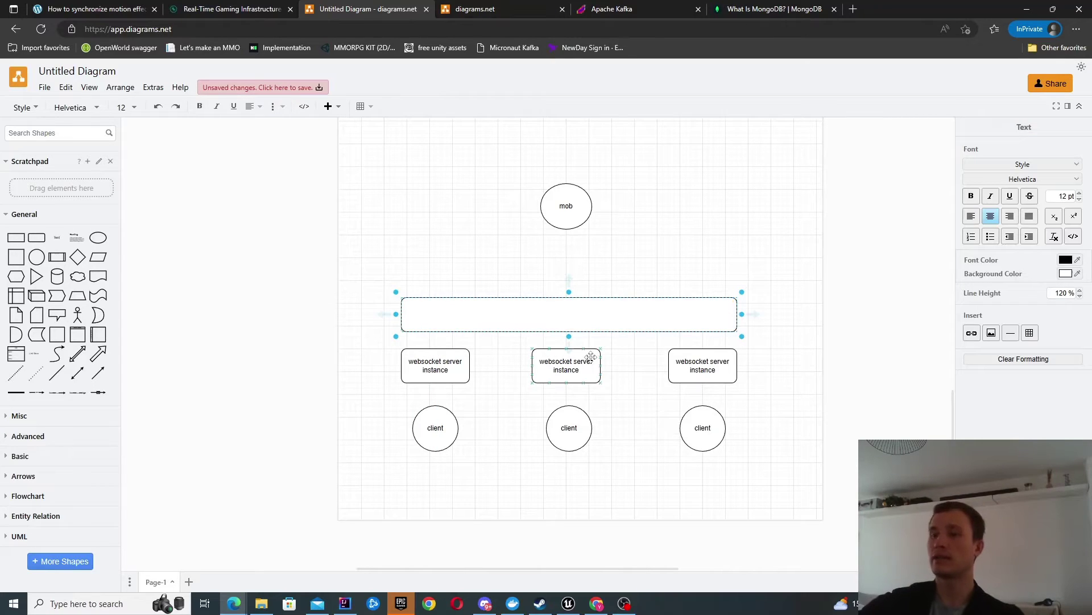
pyautogui.click(651, 261)
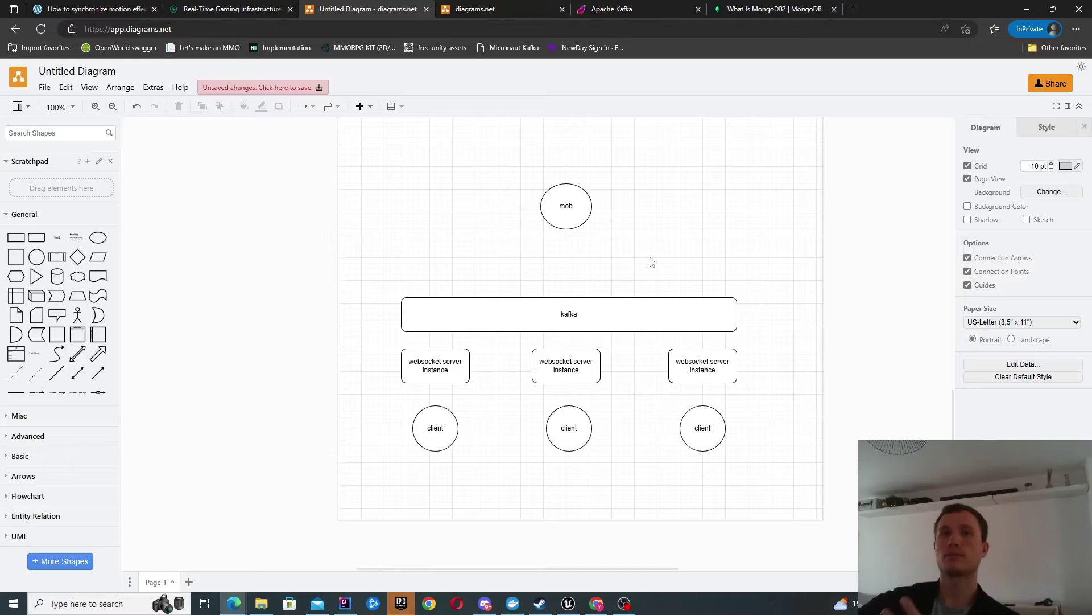
# Arrow the left client into its websocket server and that server into kafka, then copy the server box leftward.
pyautogui.click(436, 426)
pyautogui.moveTo(436, 395); pyautogui.dragTo(436, 383)
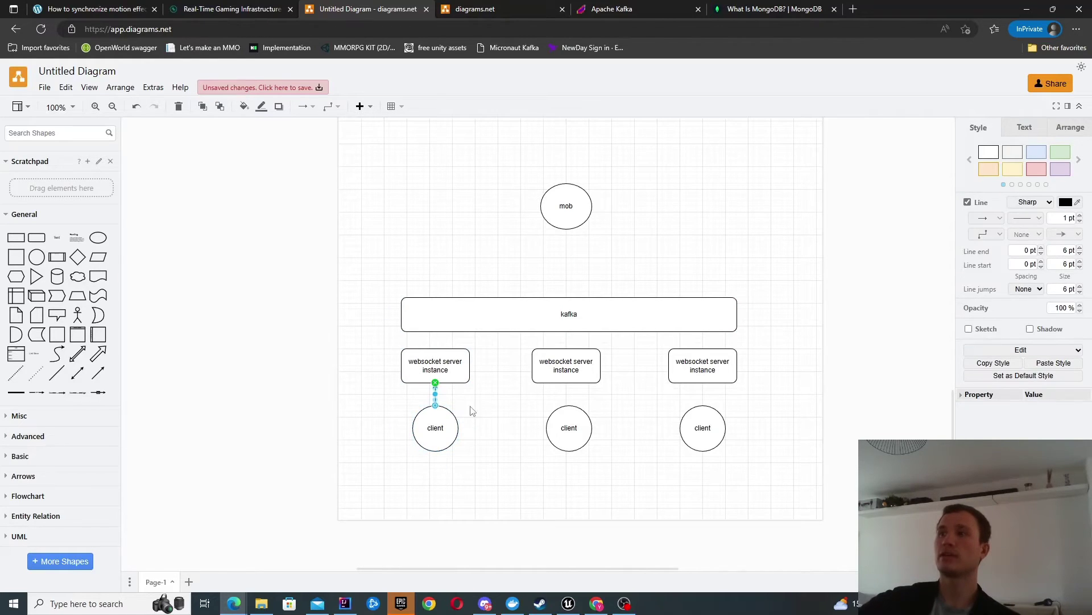
pyautogui.click(439, 427)
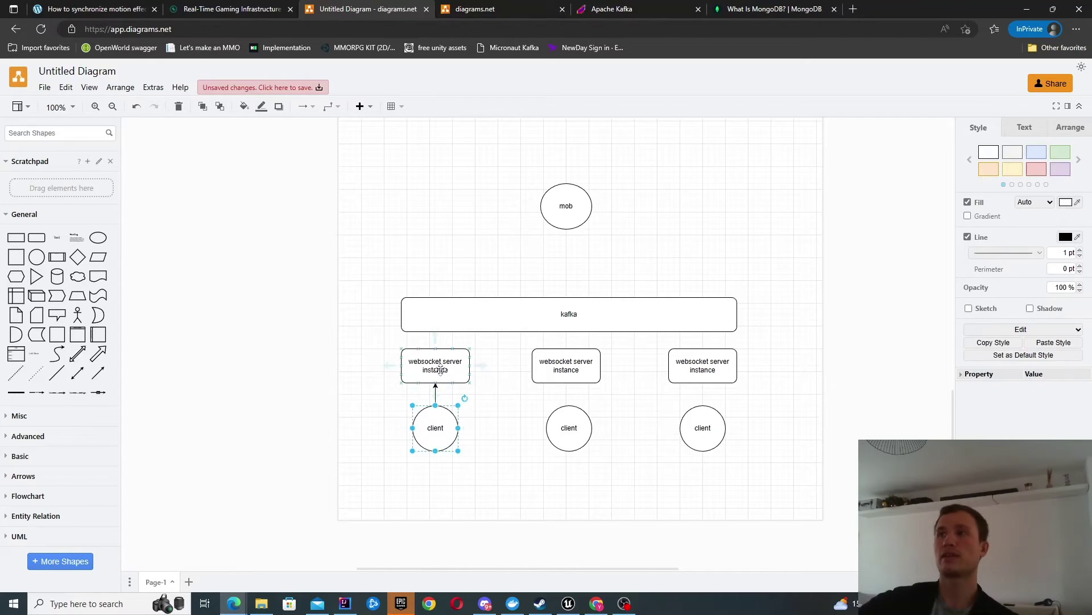
pyautogui.click(440, 369)
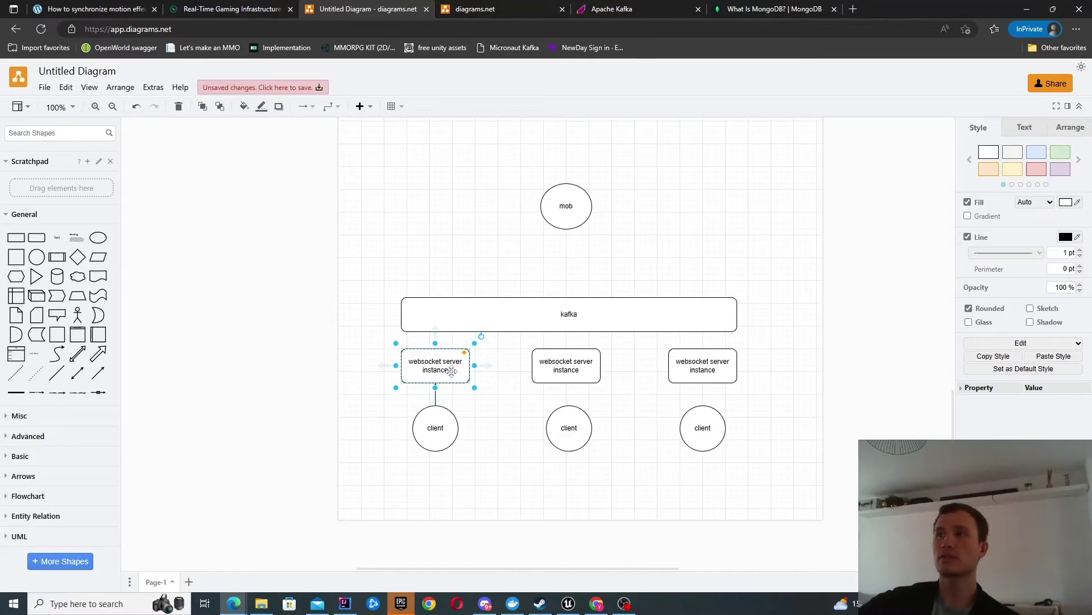
pyautogui.moveTo(436, 340)
pyautogui.moveTo(436, 341)
pyautogui.mouseDown()
pyautogui.moveTo(454, 324)
pyautogui.moveTo(427, 341)
pyautogui.moveTo(436, 333)
pyautogui.mouseUp()
pyautogui.click(486, 326)
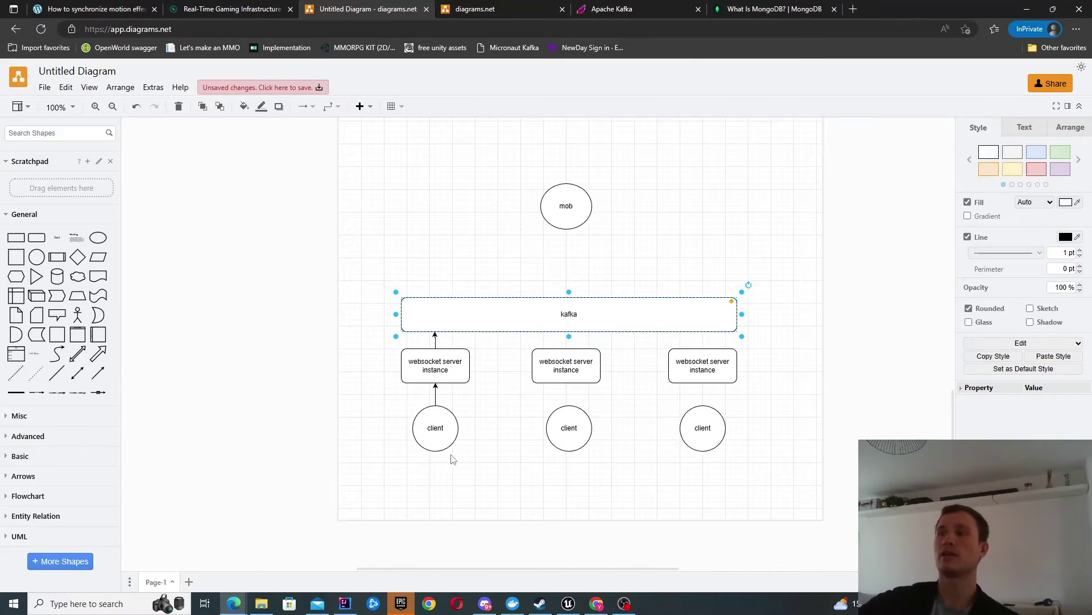
pyautogui.click(431, 374)
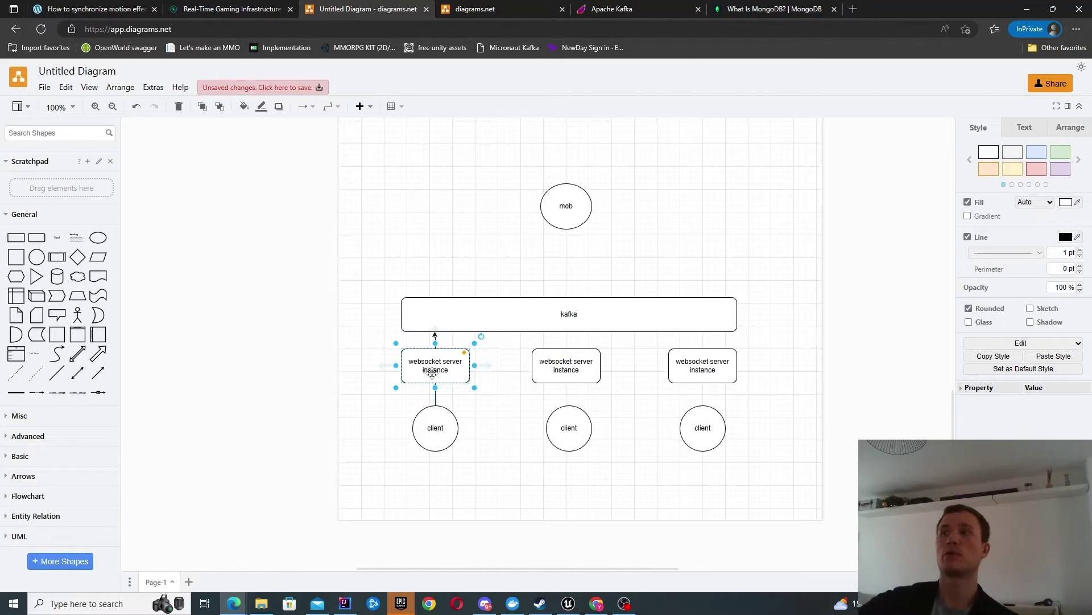
pyautogui.moveTo(450, 366); pyautogui.dragTo(295, 313)
# Rename the copied box 'motion service' and connect it to kafka with an arrow.
pyautogui.doubleClick(280, 316)
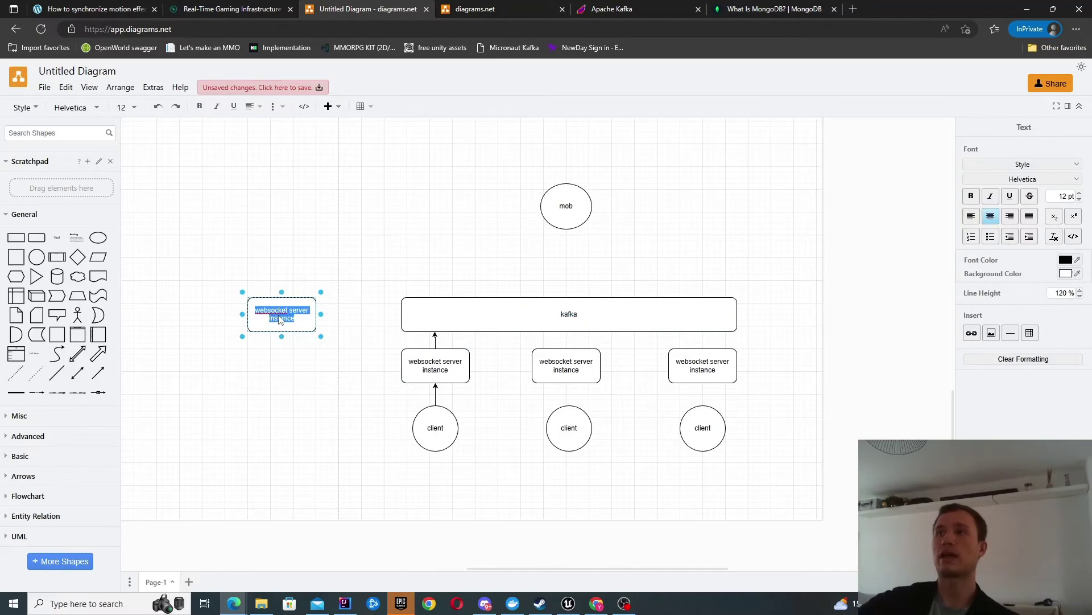
pyautogui.write('motion')
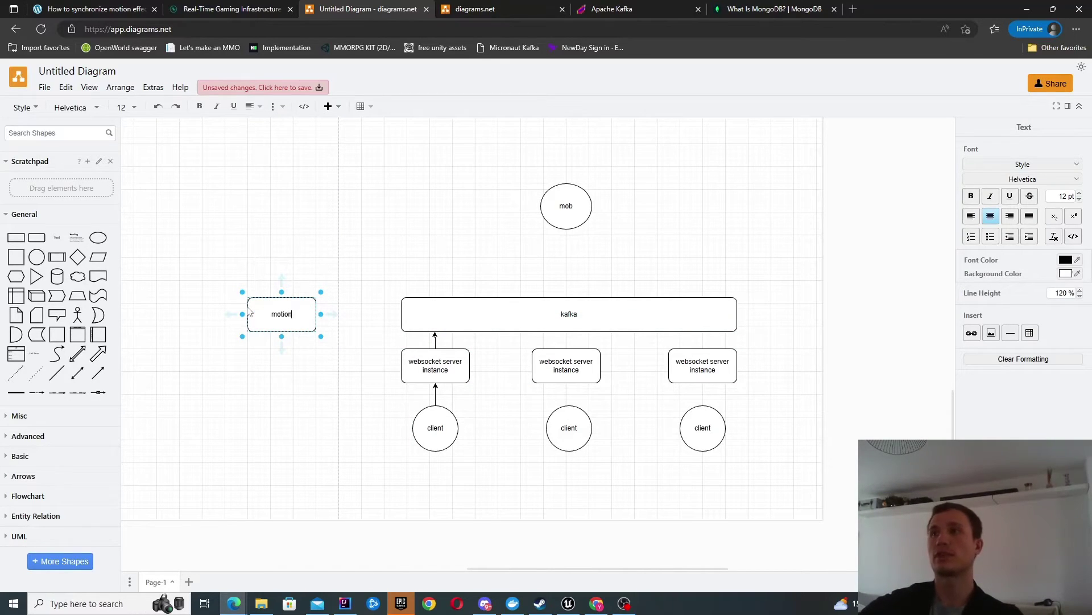
pyautogui.write(' service')
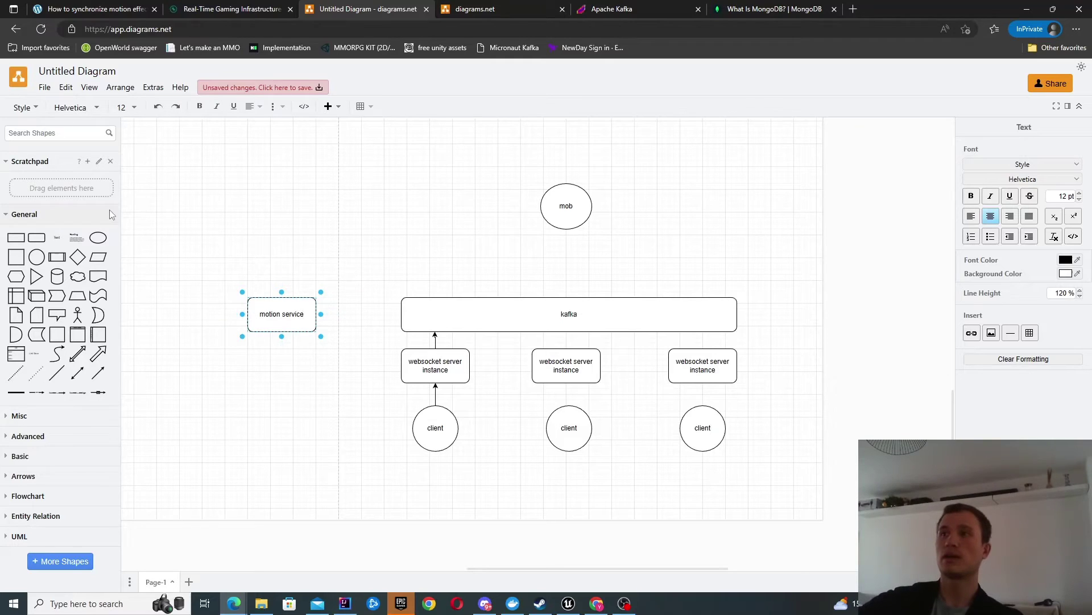
pyautogui.click(276, 219)
pyautogui.click(310, 319)
pyautogui.moveTo(330, 315); pyautogui.dragTo(401, 314)
pyautogui.click(336, 291)
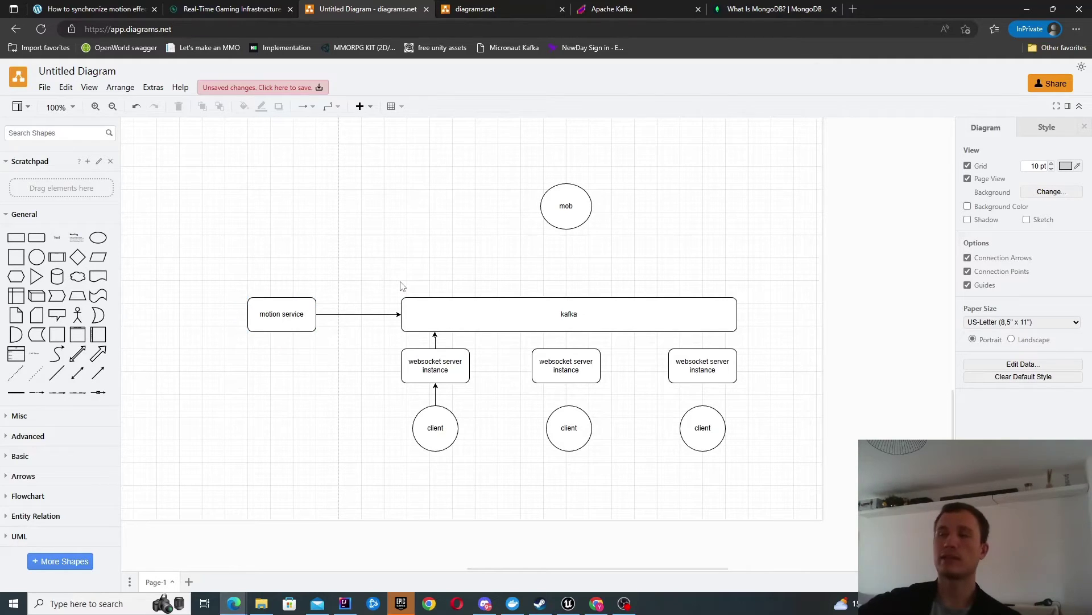
# Duplicate the motion service box into an overlapping stack of three left of kafka.
pyautogui.click(257, 307)
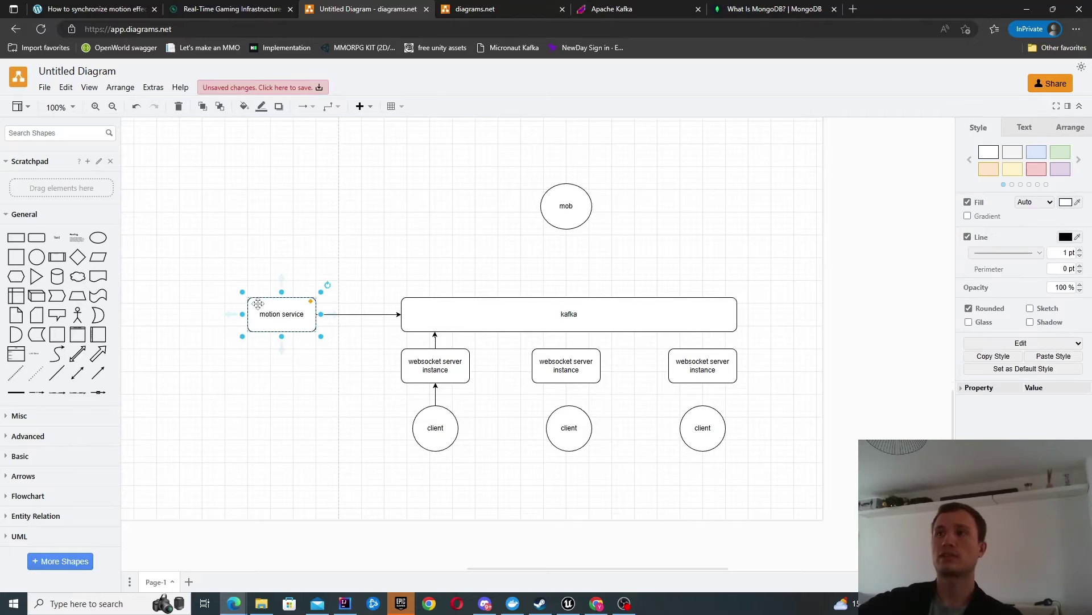
pyautogui.keyDown('ctrl'); pyautogui.moveTo(257, 308); pyautogui.dragTo(314, 370); pyautogui.keyUp('ctrl')
pyautogui.click(341, 361)
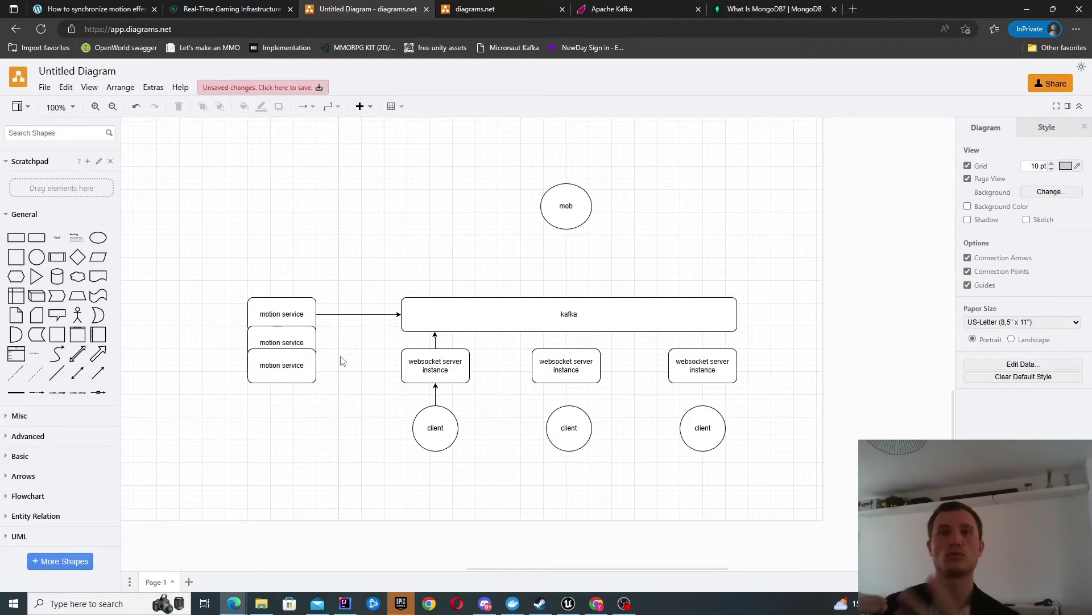
pyautogui.click(412, 310)
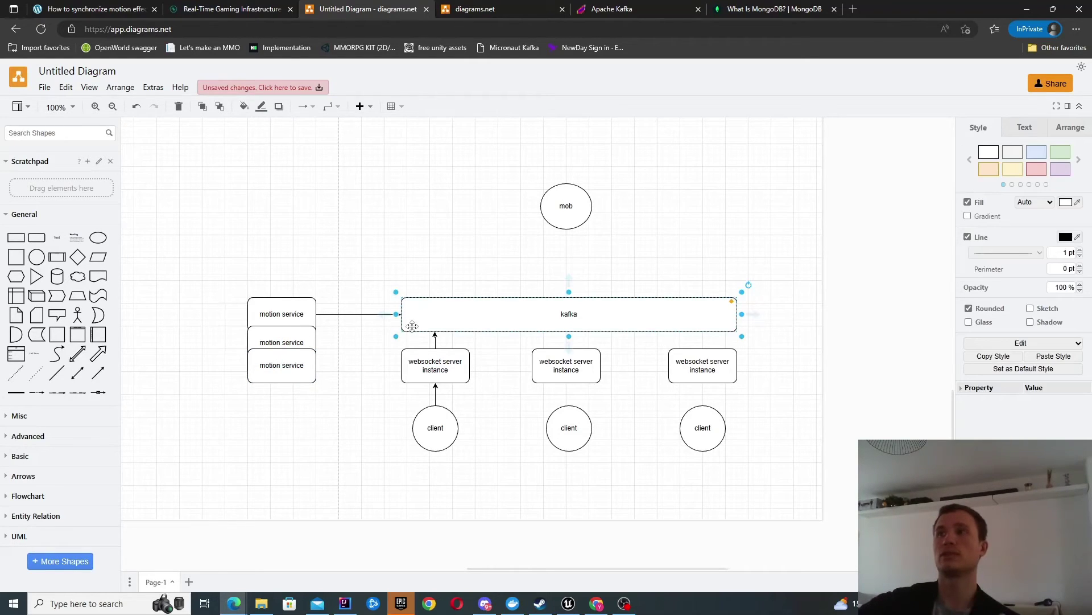
pyautogui.click(302, 340)
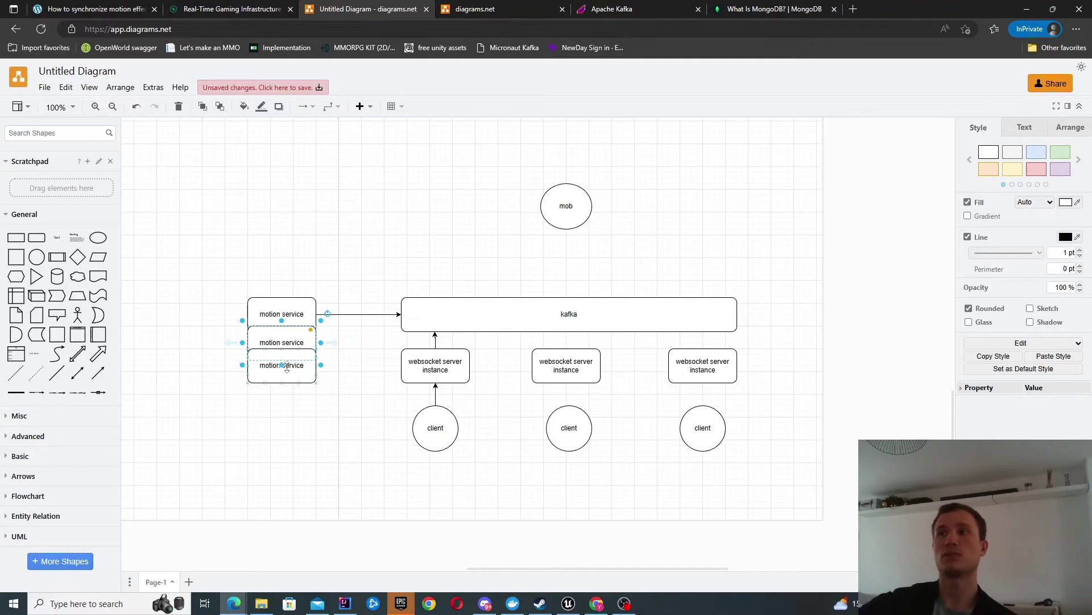
pyautogui.click(306, 379)
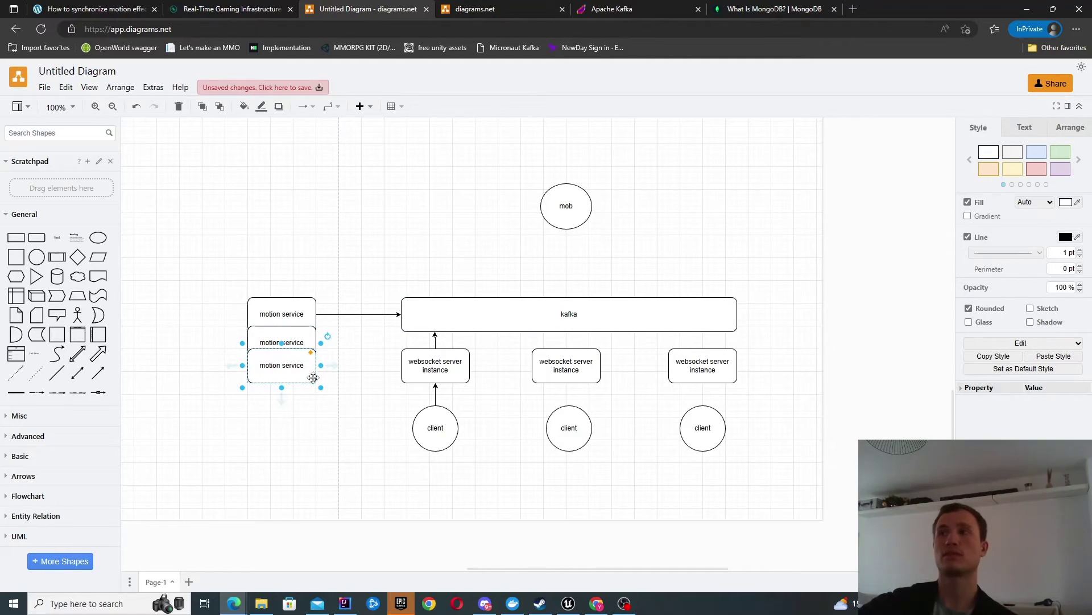
pyautogui.click(405, 292)
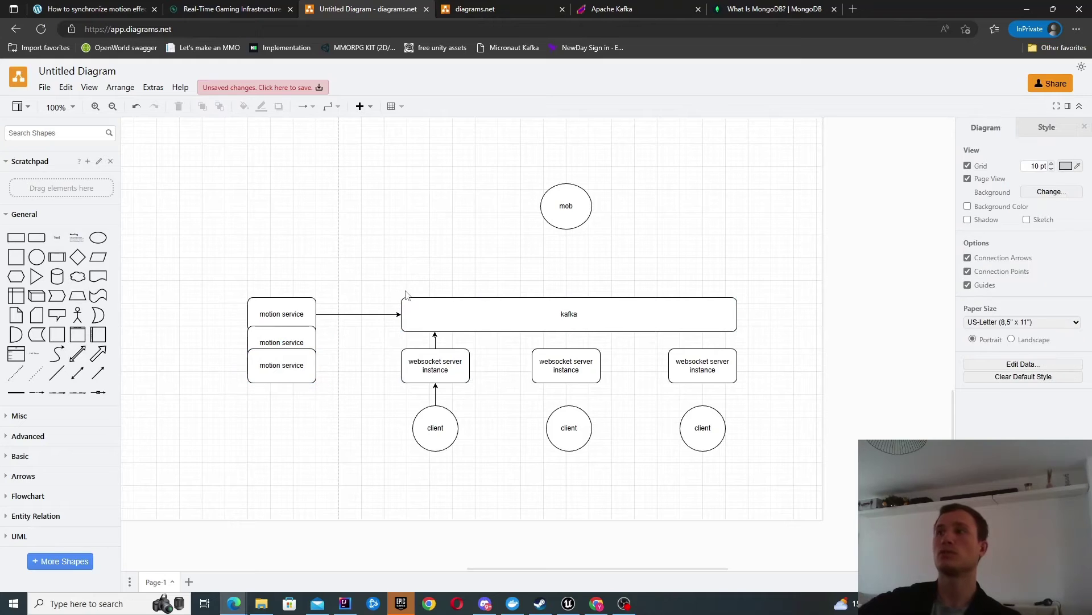
# Copy the kafka box upward and rename the copy 'mongodb'.
pyautogui.moveTo(468, 311); pyautogui.dragTo(502, 266)
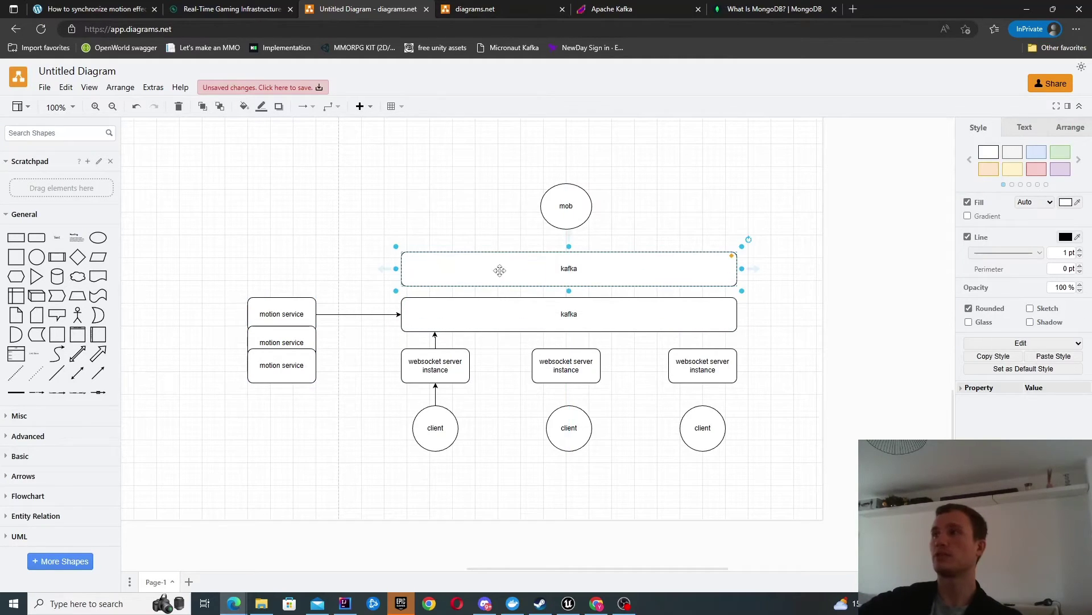
pyautogui.doubleClick(503, 265)
pyautogui.write('mongodb')
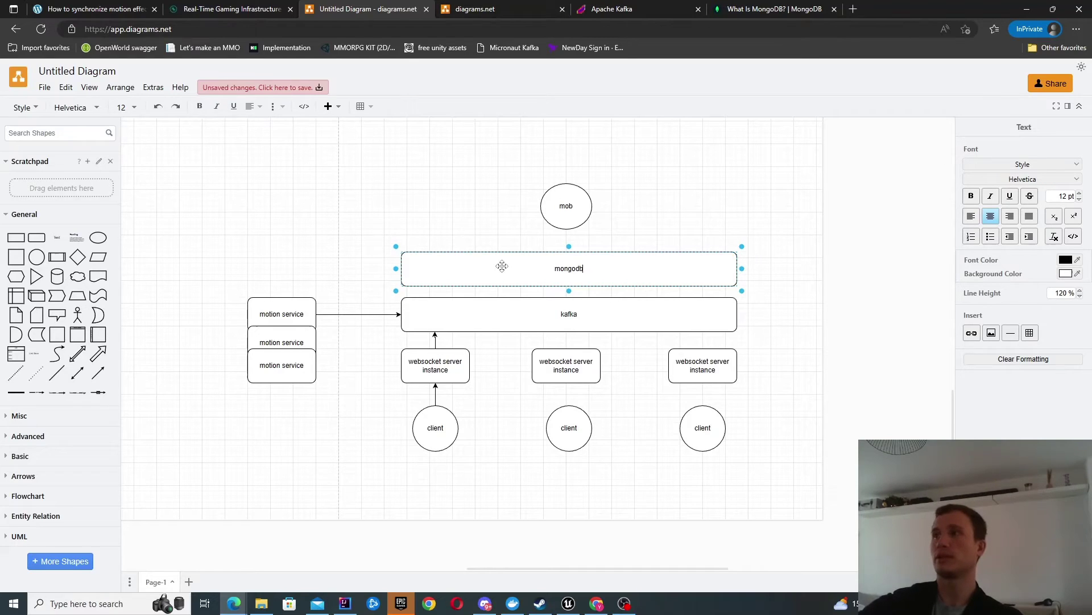
pyautogui.click(371, 220)
# Draw an arrow from the top motion service box into mongodb, then review the left-side path.
pyautogui.click(267, 308)
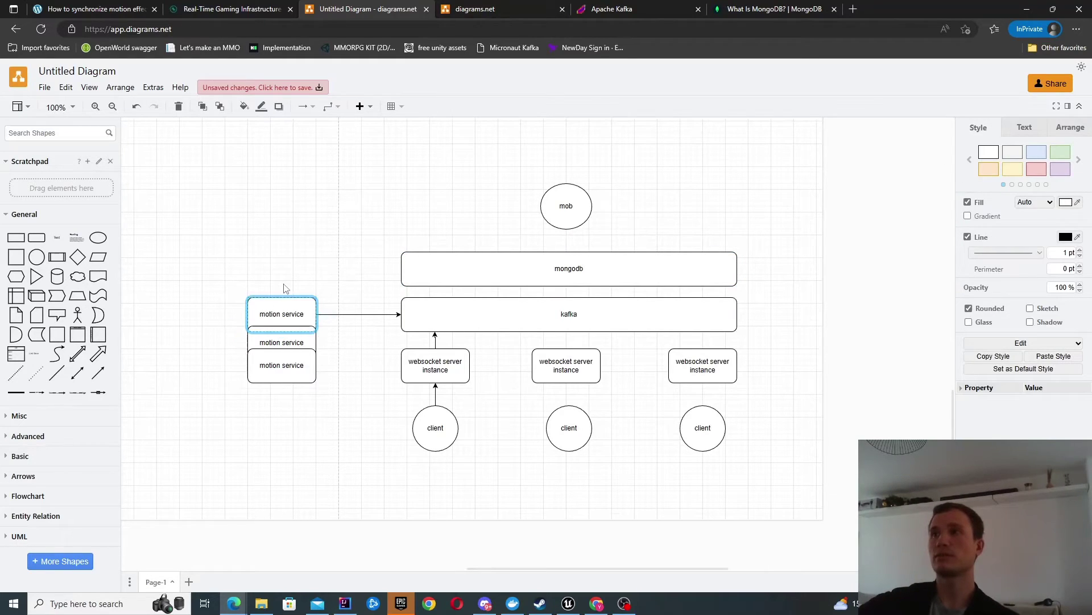
pyautogui.moveTo(284, 287)
pyautogui.mouseDown()
pyautogui.moveTo(402, 256)
pyautogui.moveTo(401, 268)
pyautogui.moveTo(298, 298)
pyautogui.moveTo(280, 285)
pyautogui.mouseUp()
pyautogui.click(275, 254)
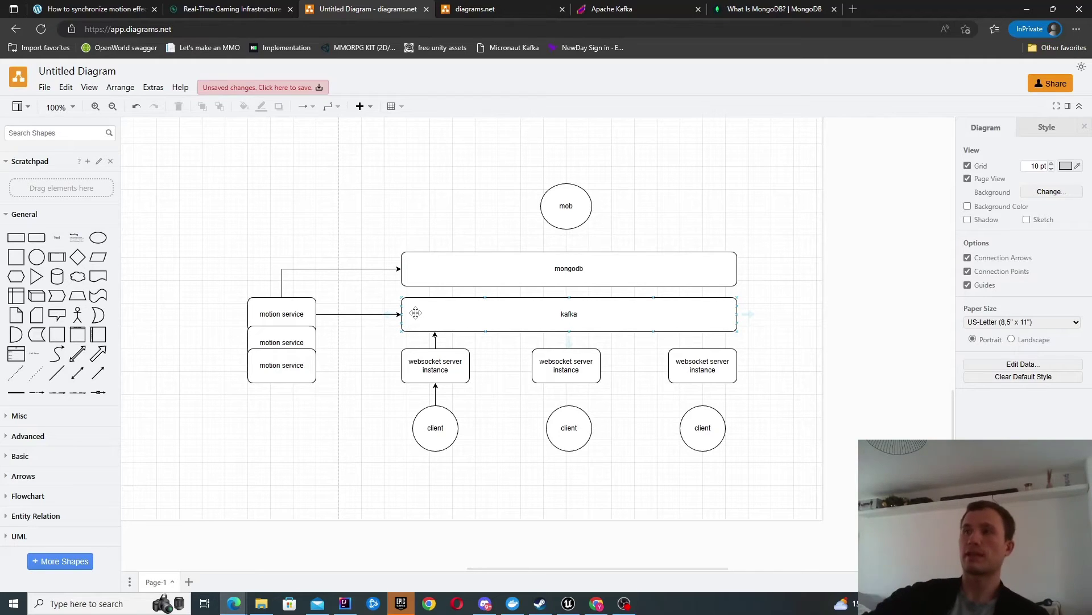
pyautogui.click(436, 424)
pyautogui.click(437, 363)
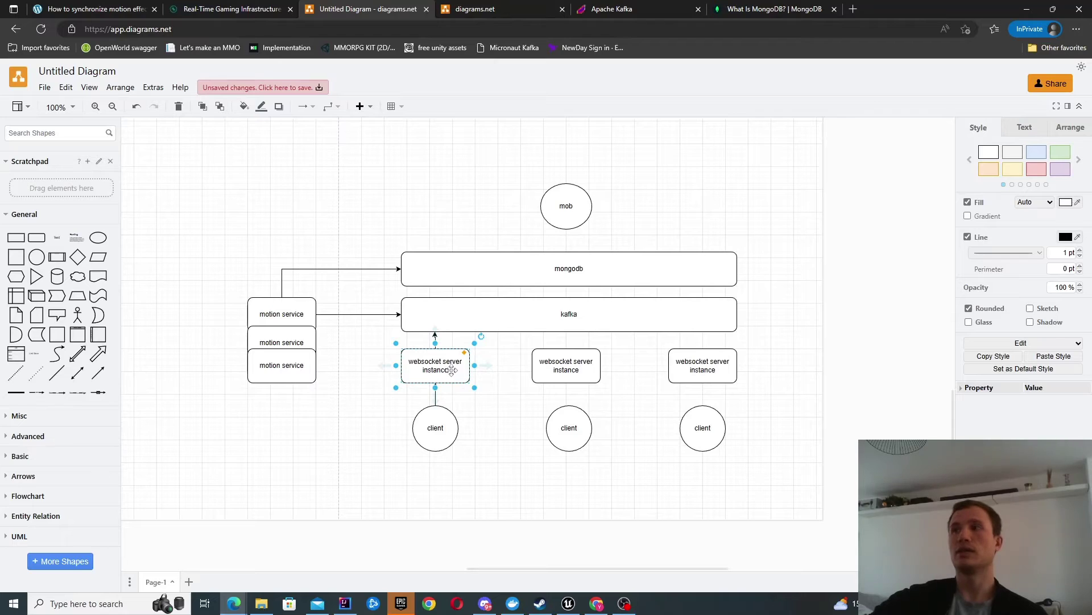
pyautogui.click(463, 320)
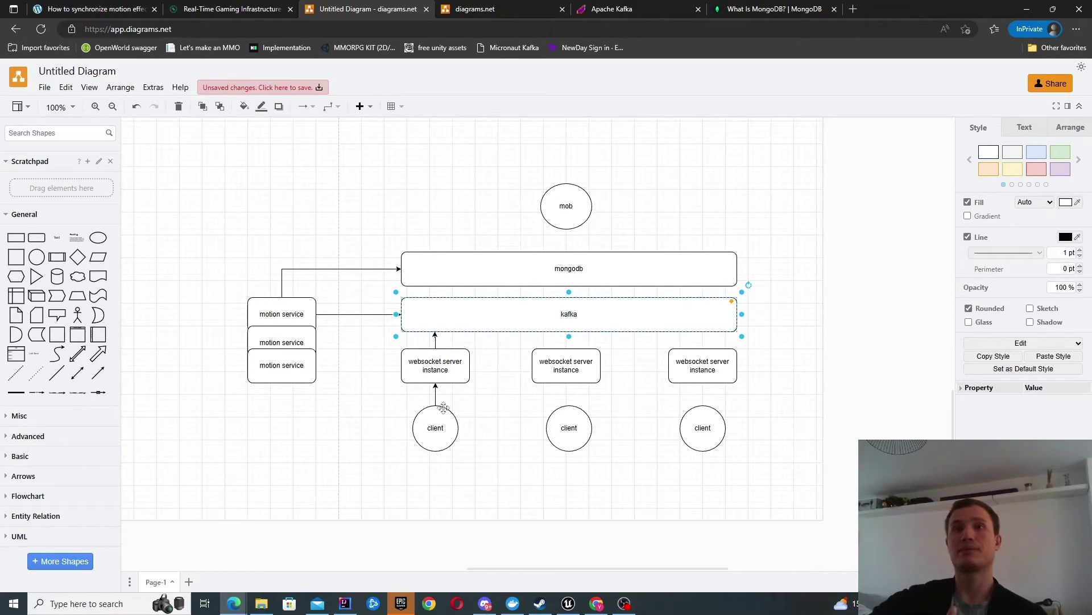
pyautogui.click(267, 311)
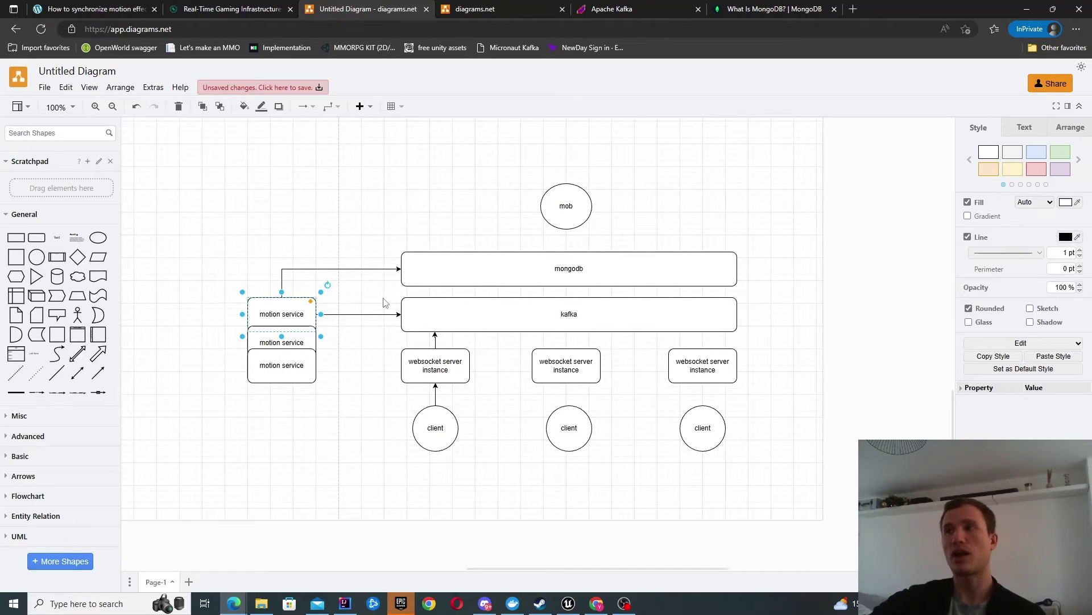
pyautogui.click(419, 311)
pyautogui.click(281, 310)
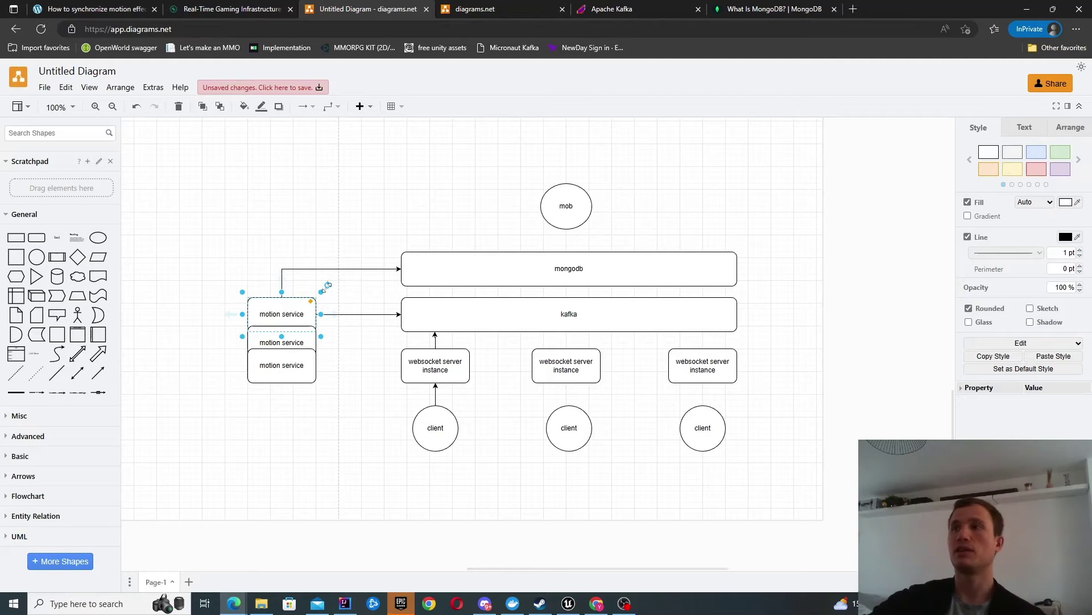
pyautogui.click(449, 273)
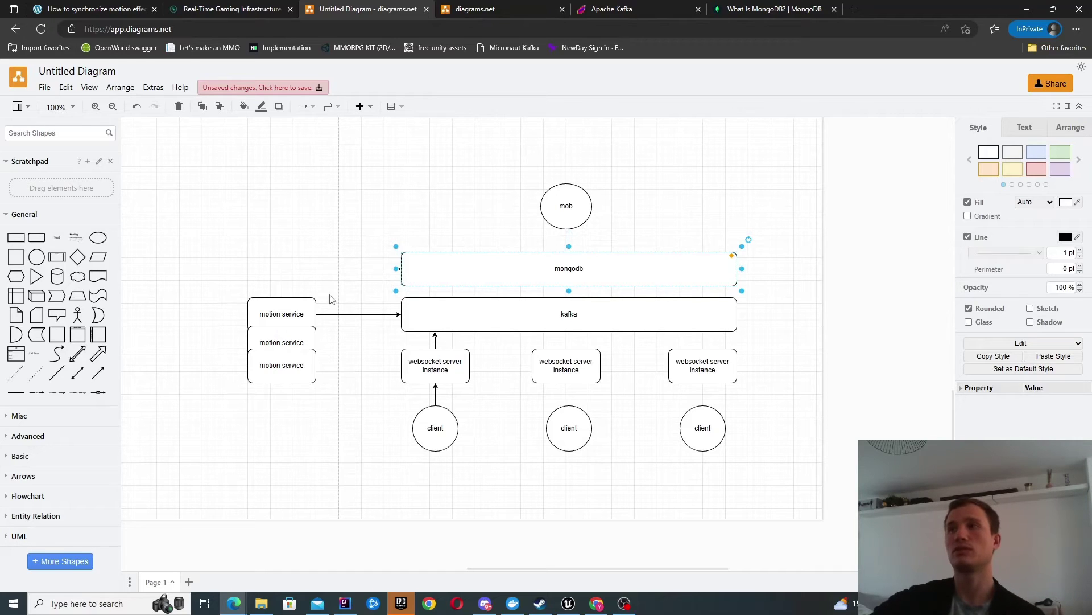
pyautogui.click(278, 314)
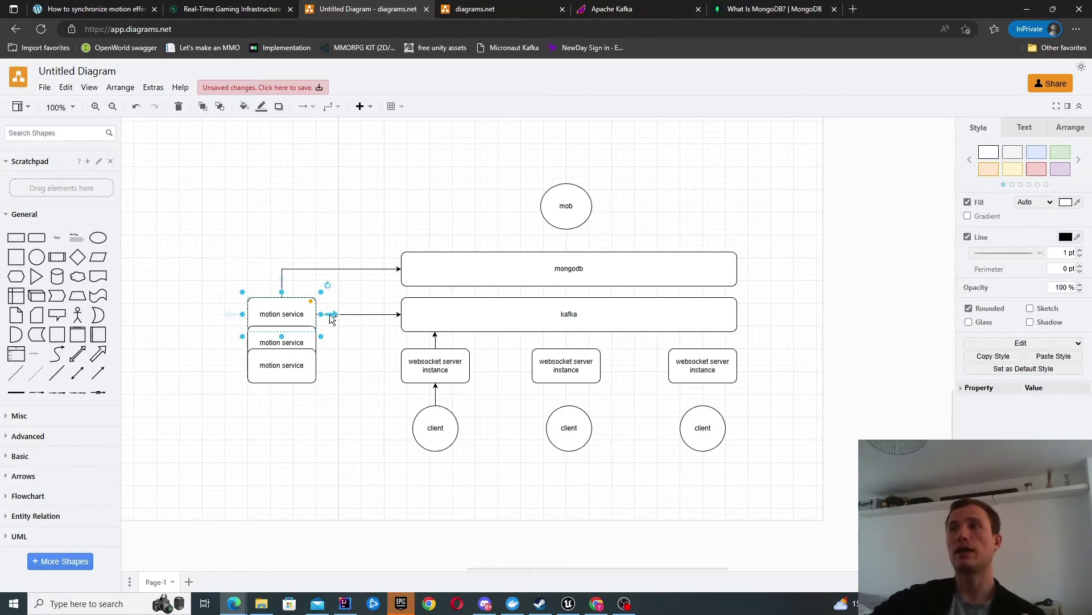
pyautogui.click(436, 306)
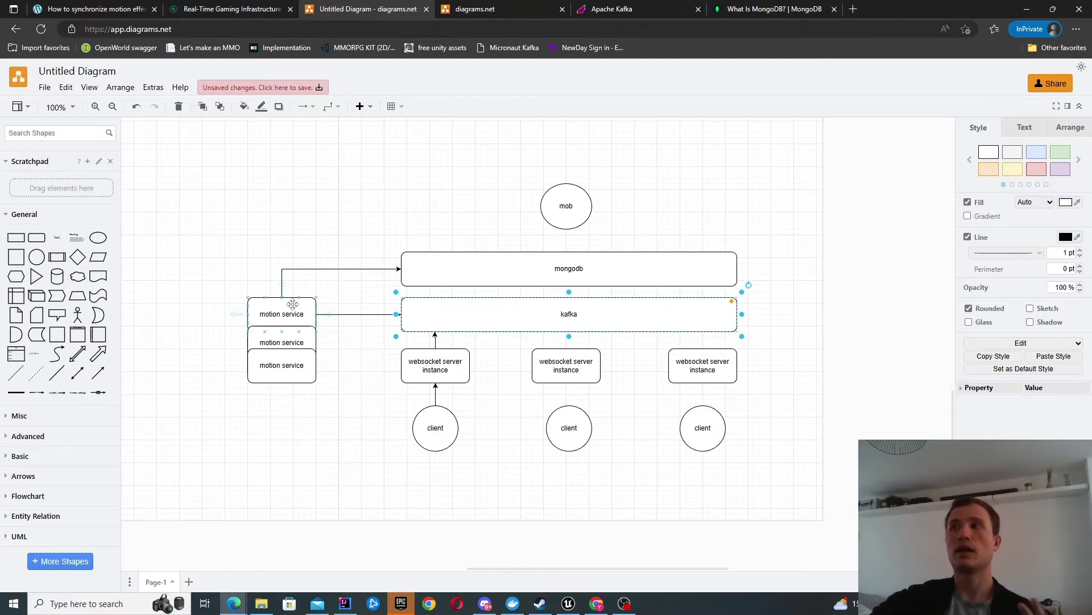
pyautogui.click(444, 418)
pyautogui.click(463, 324)
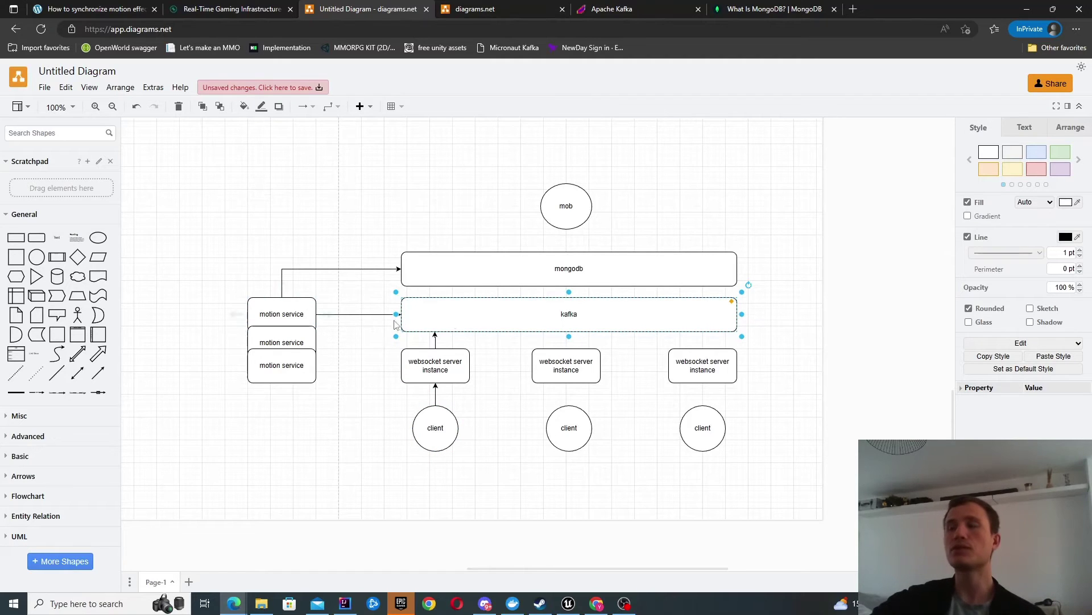
# Draw an arrow from kafka's bottom down to the middle websocket server instance.
pyautogui.moveTo(571, 342); pyautogui.dragTo(566, 348)
pyautogui.click(627, 329)
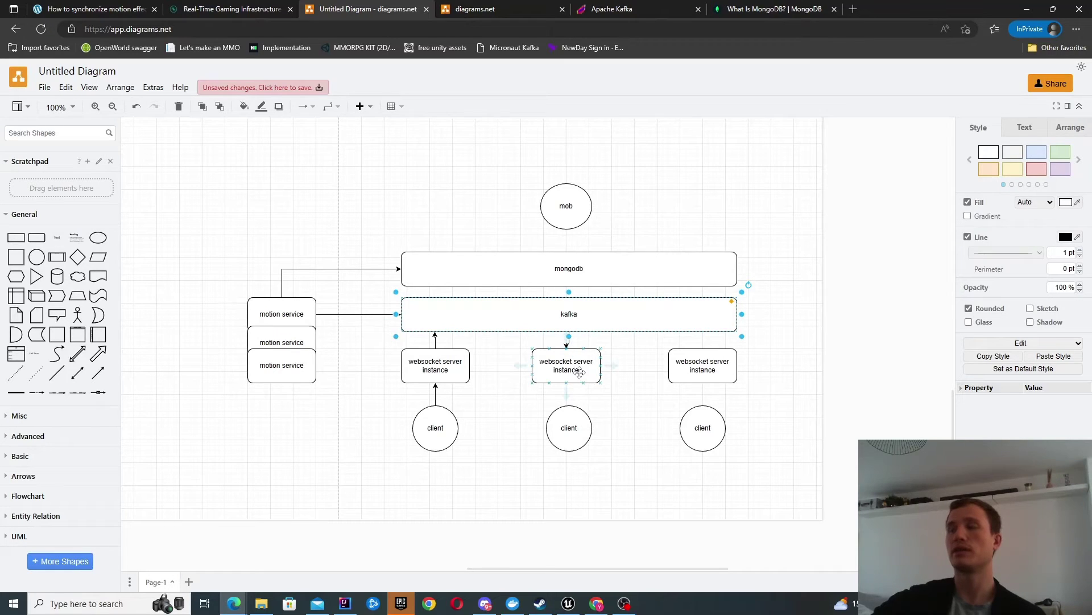
pyautogui.click(465, 372)
pyautogui.click(565, 376)
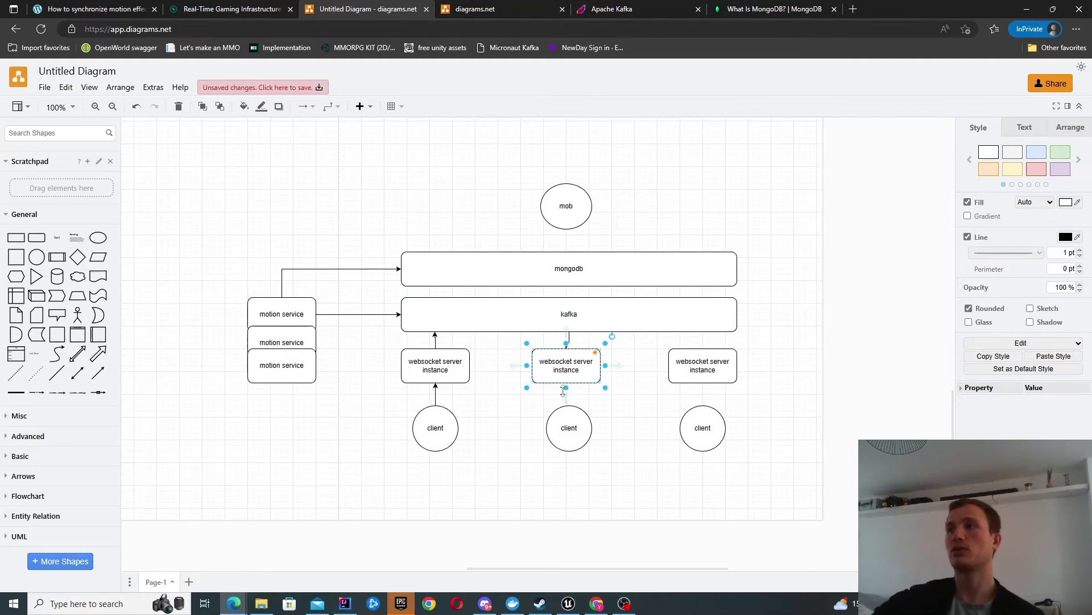
# Undo a stray shape and arrow the middle websocket server instance down to its client.
pyautogui.click(568, 396)
pyautogui.hotkey('ctrl', 'z')
pyautogui.moveTo(568, 402); pyautogui.dragTo(563, 433)
pyautogui.click(416, 428)
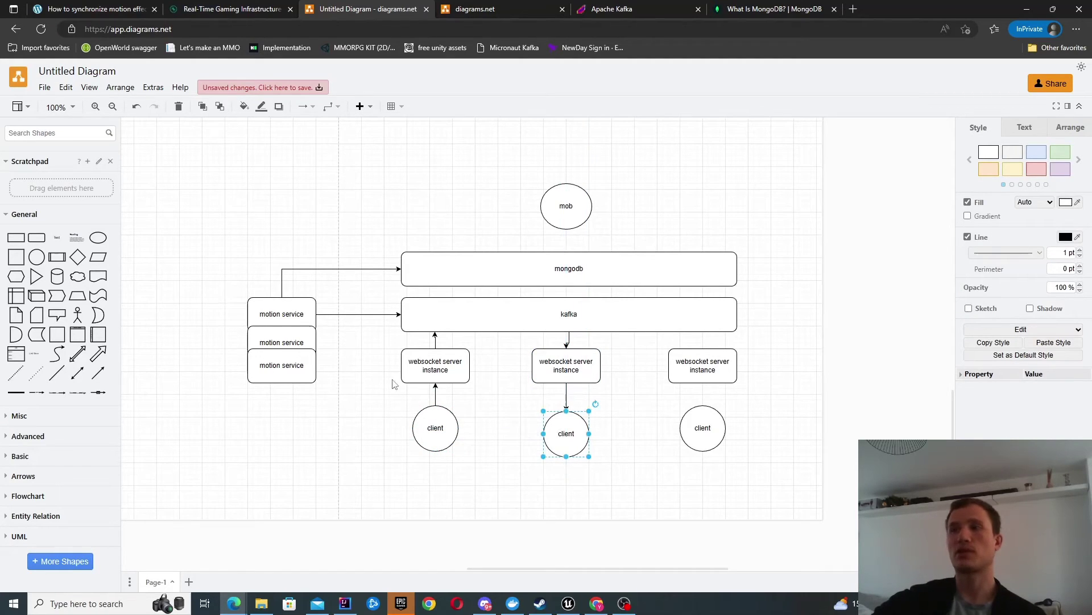
pyautogui.click(447, 433)
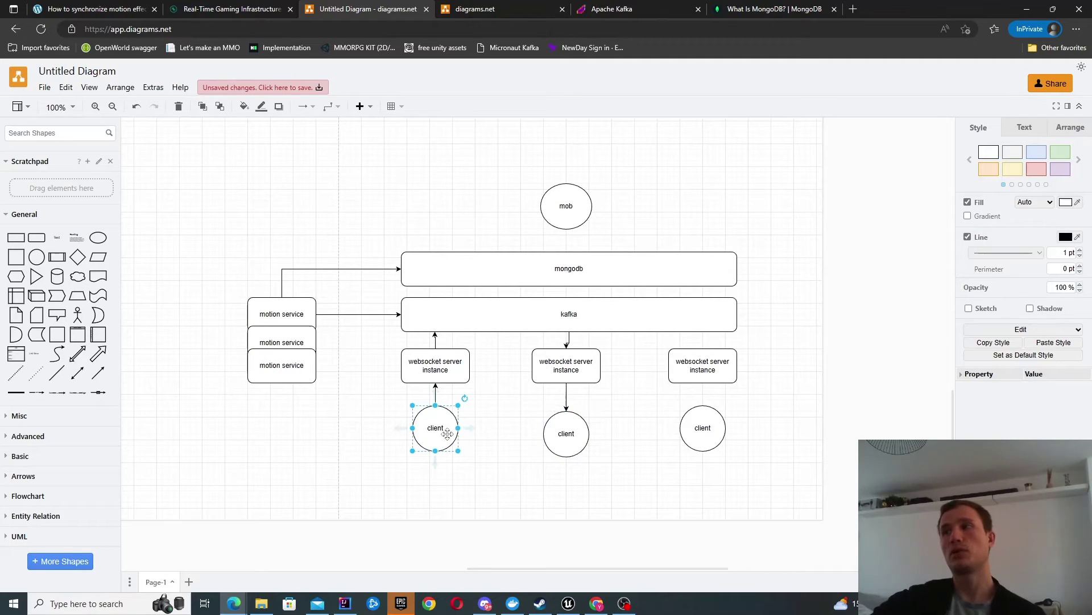
pyautogui.click(560, 366)
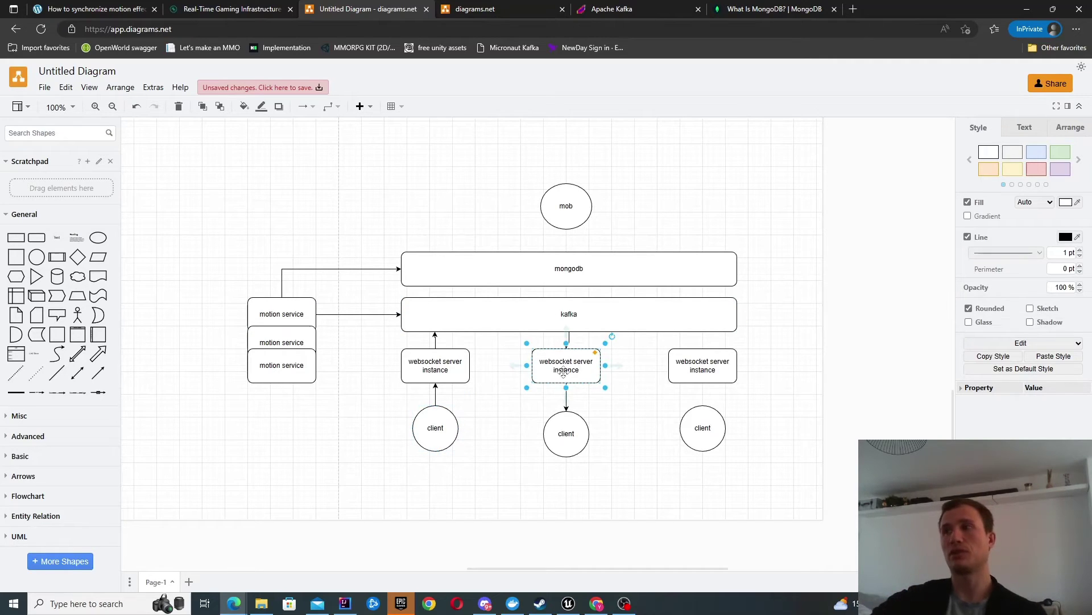
pyautogui.click(558, 429)
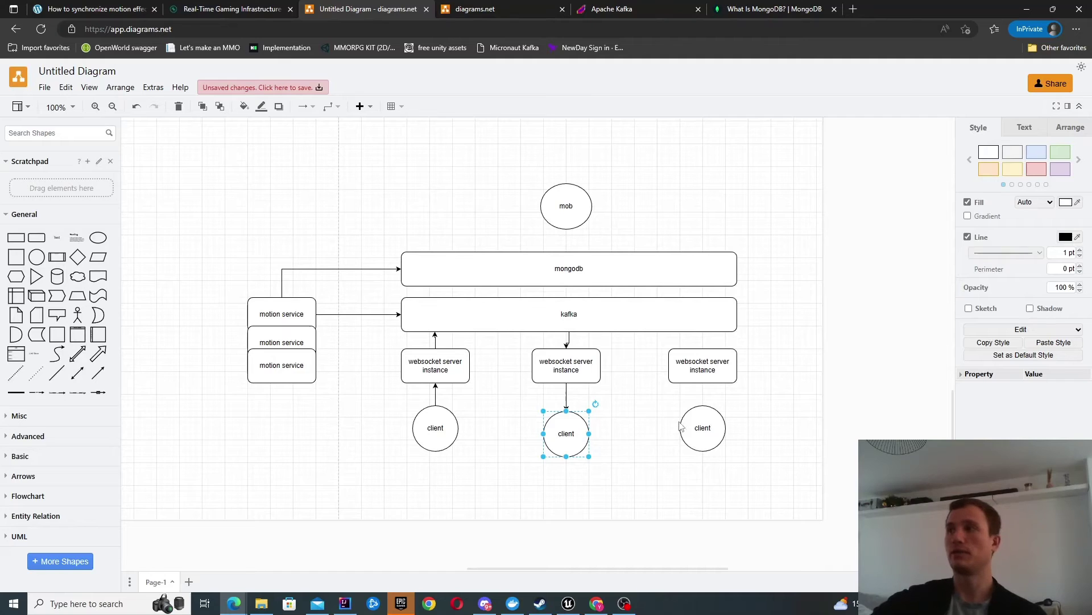
pyautogui.click(685, 316)
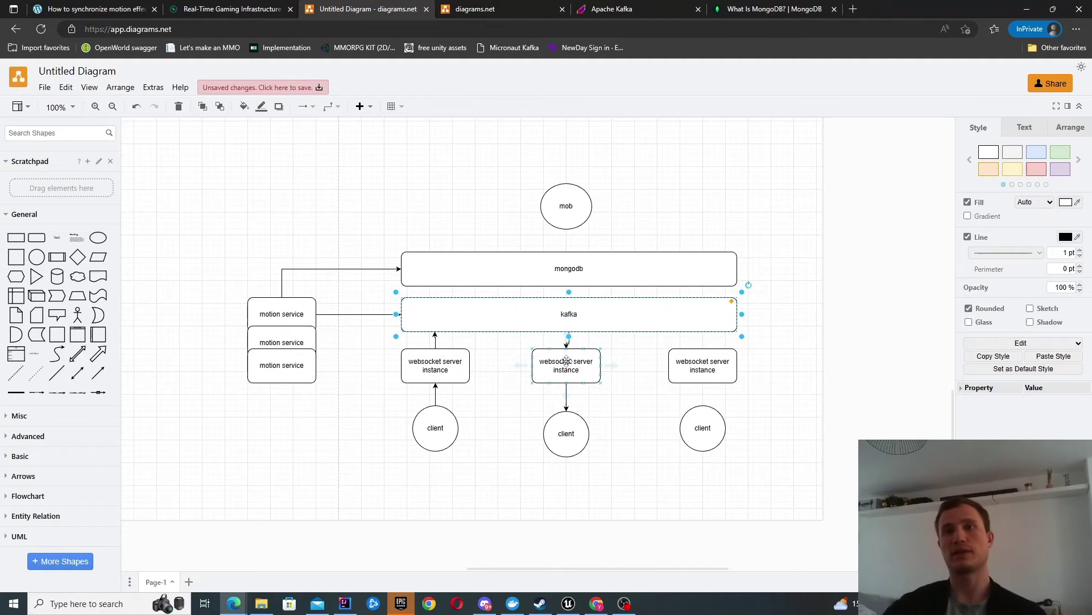
pyautogui.click(449, 359)
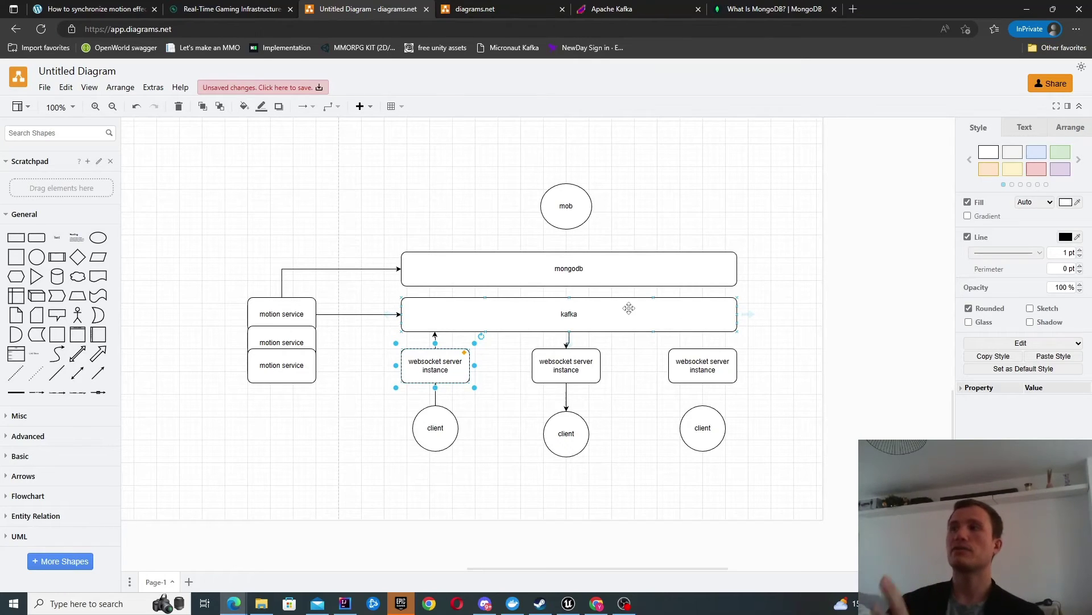
# Select the mongodb box, then the left and middle client circles in turn.
pyautogui.click(556, 280)
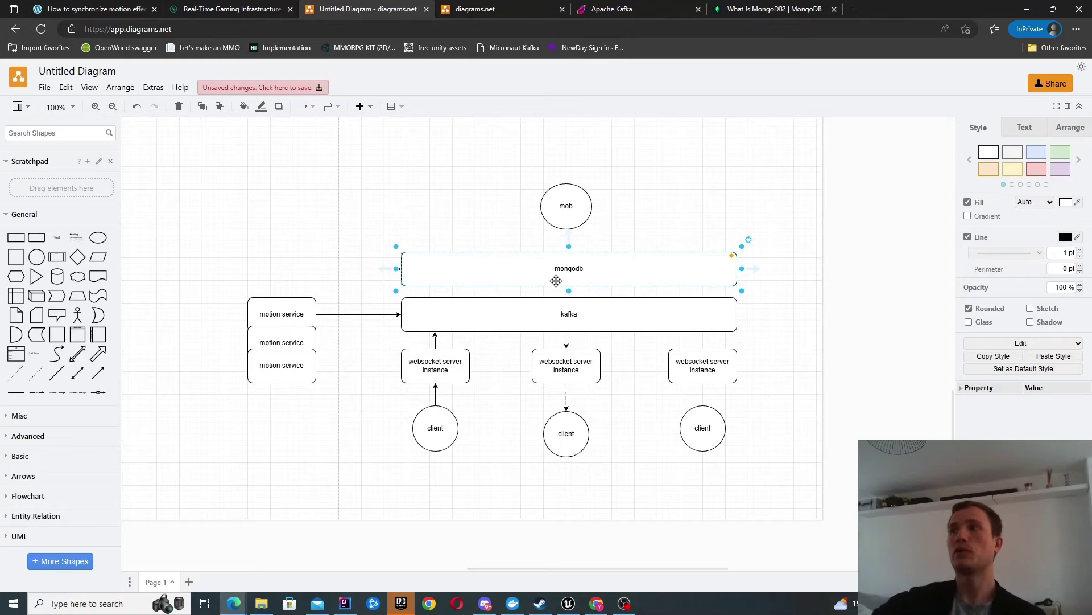
pyautogui.click(574, 427)
pyautogui.click(421, 430)
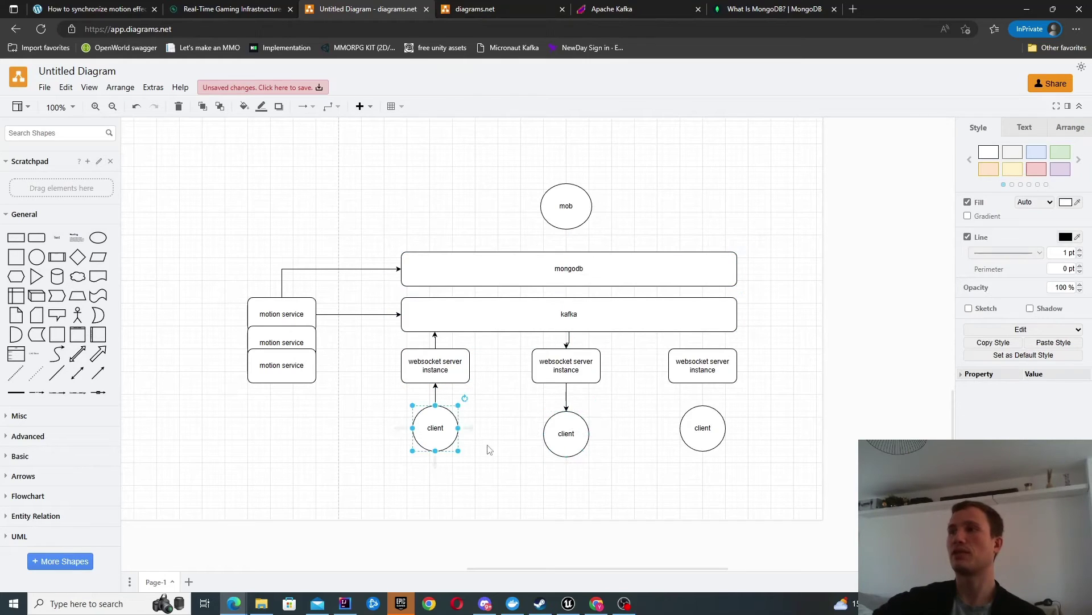
pyautogui.click(574, 436)
pyautogui.click(611, 435)
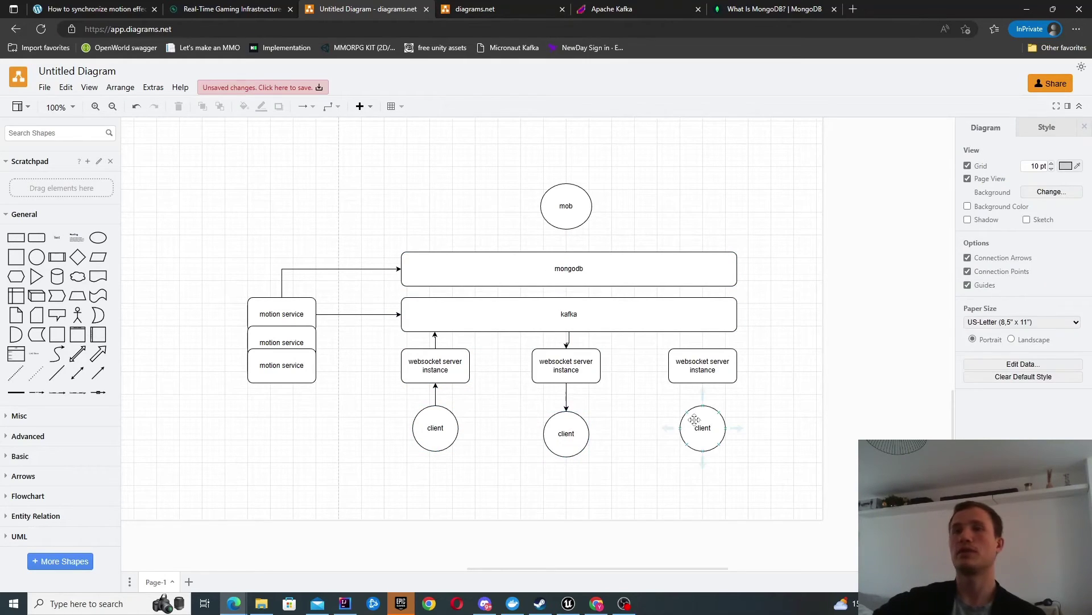
pyautogui.click(569, 427)
pyautogui.click(432, 434)
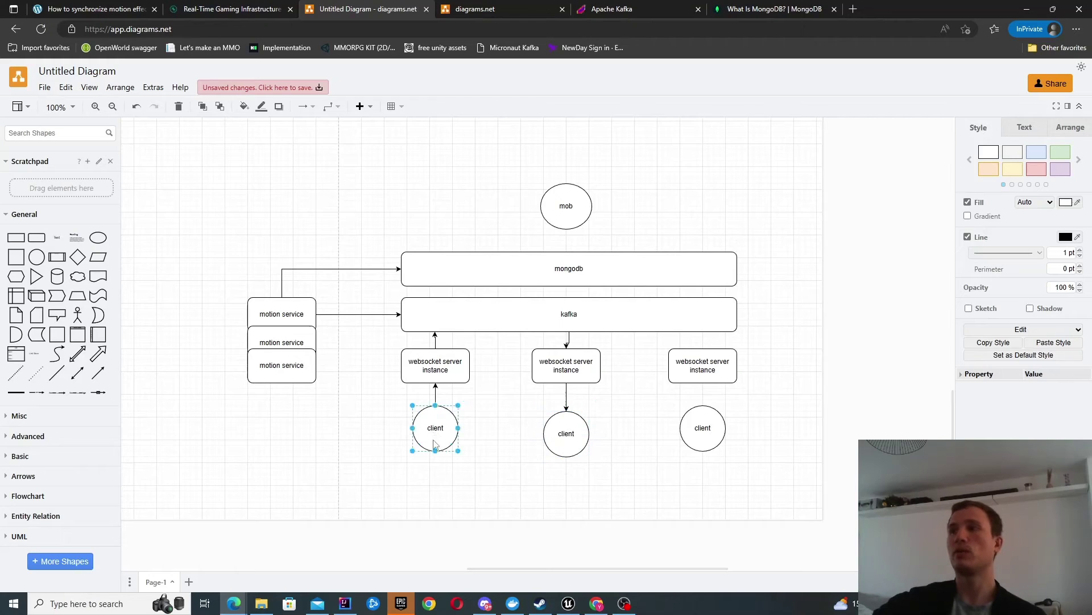
pyautogui.click(576, 441)
pyautogui.click(640, 464)
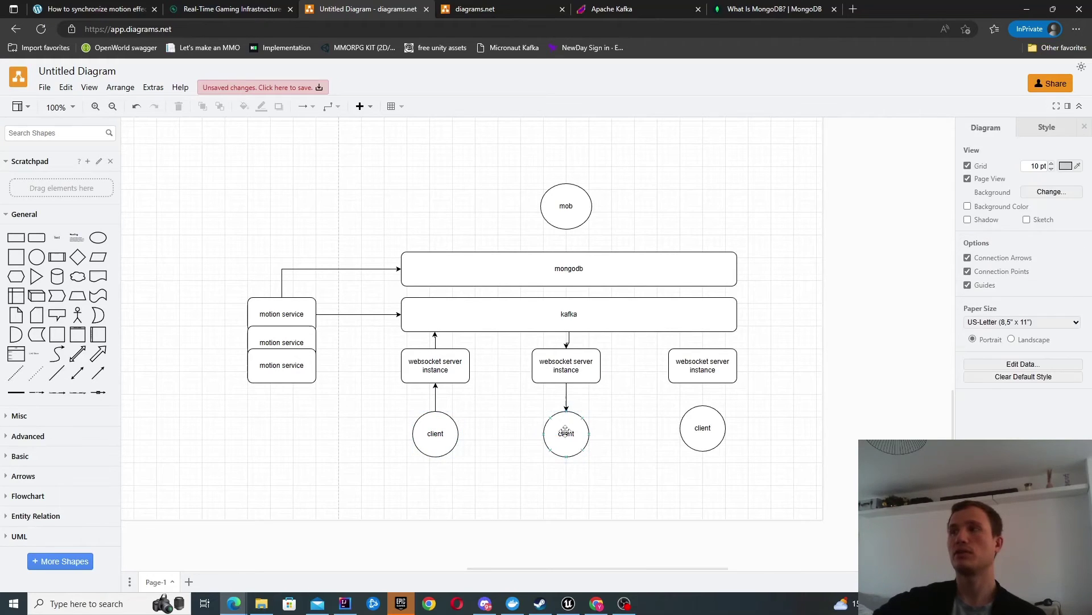
# Select the middle client circle, the mongodb box and the kafka box, then clear the selection.
pyautogui.click(568, 435)
pyautogui.click(586, 269)
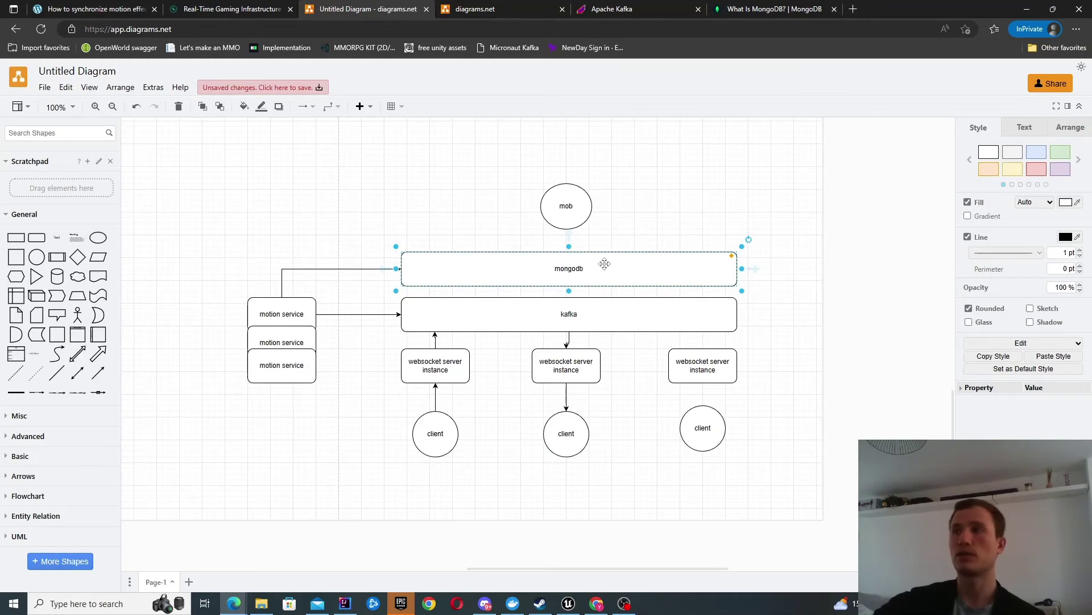
pyautogui.click(578, 421)
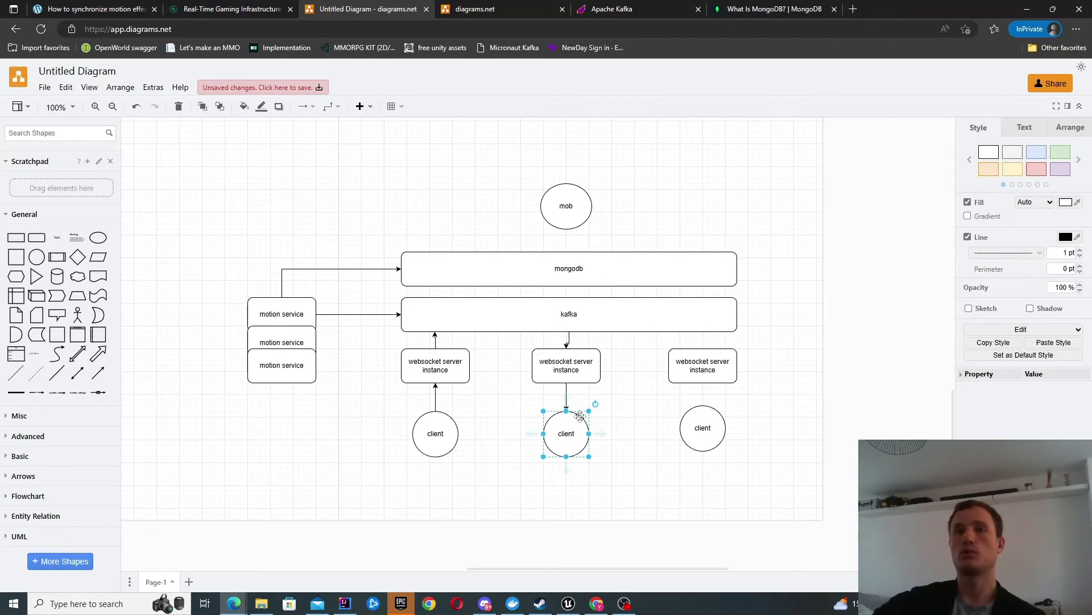
pyautogui.click(579, 276)
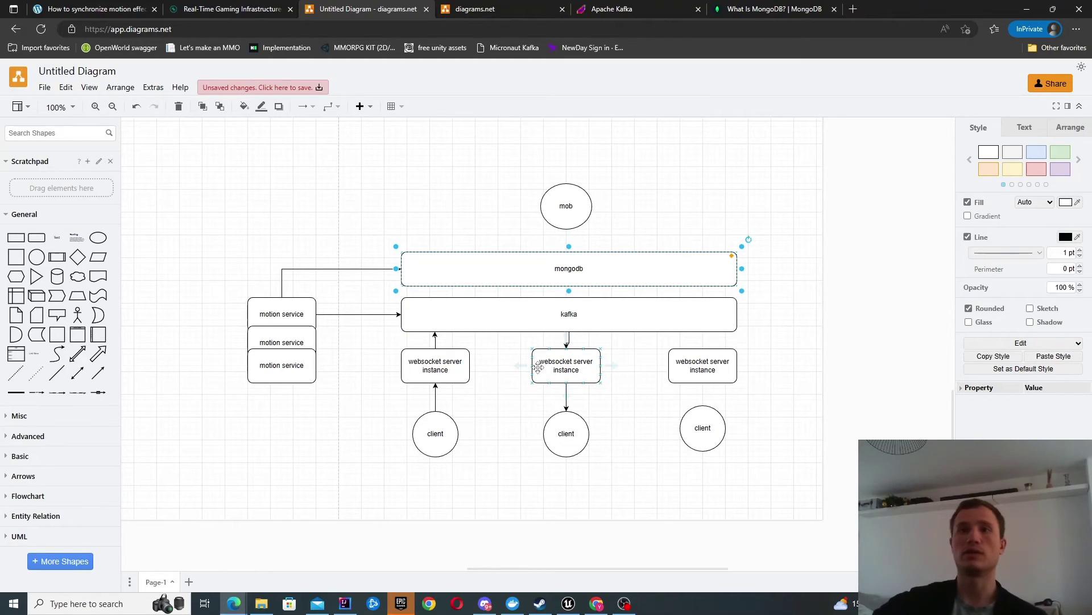
pyautogui.click(569, 330)
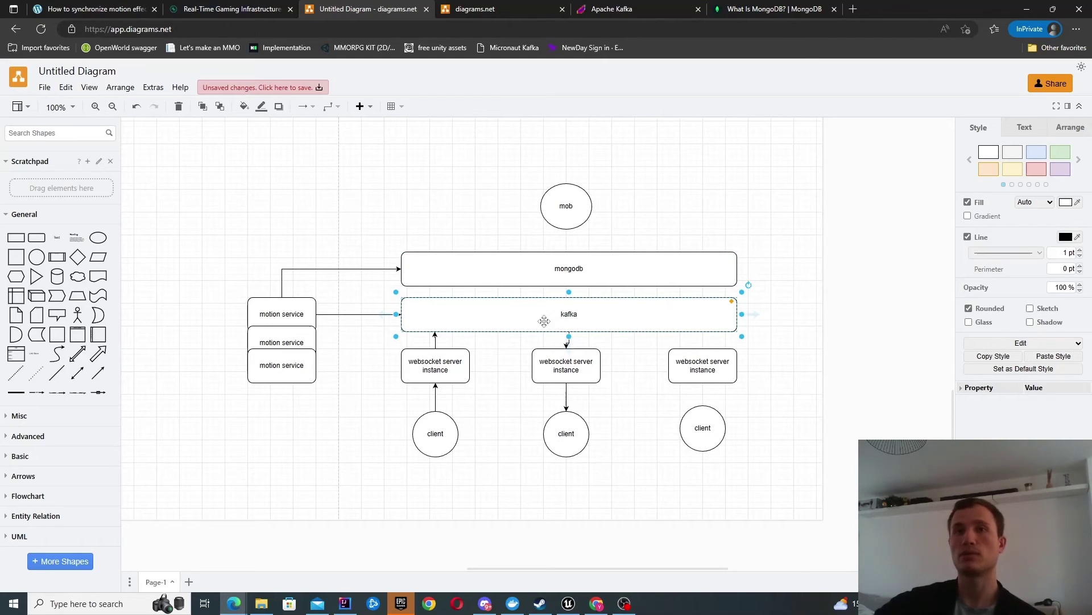
pyautogui.click(533, 396)
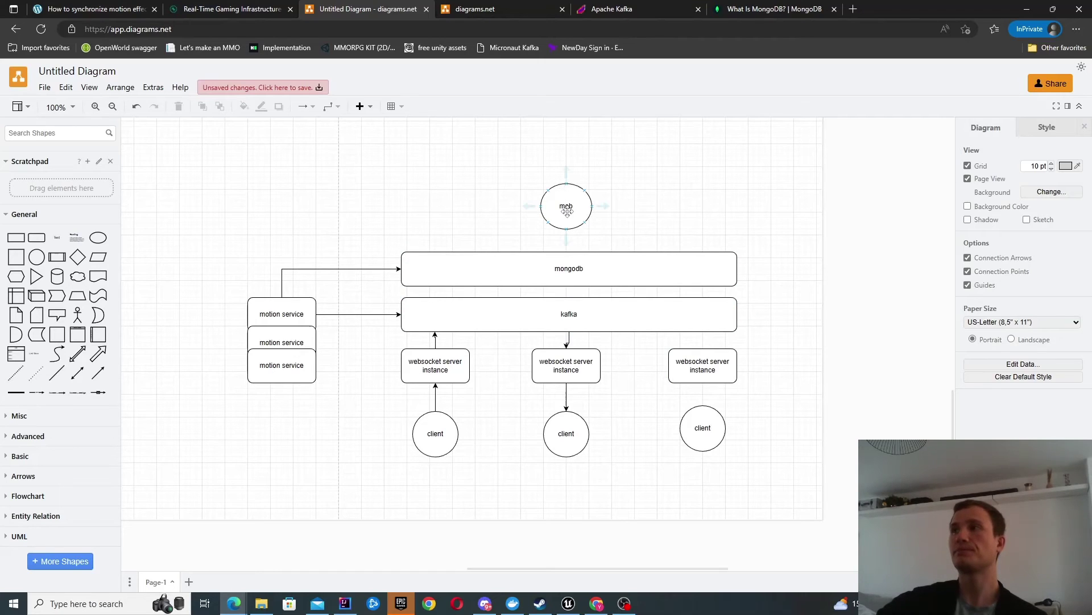
# Move mob to the right and copy a websocket box above it, labelled 'ue server'.
pyautogui.moveTo(572, 207); pyautogui.dragTo(864, 434)
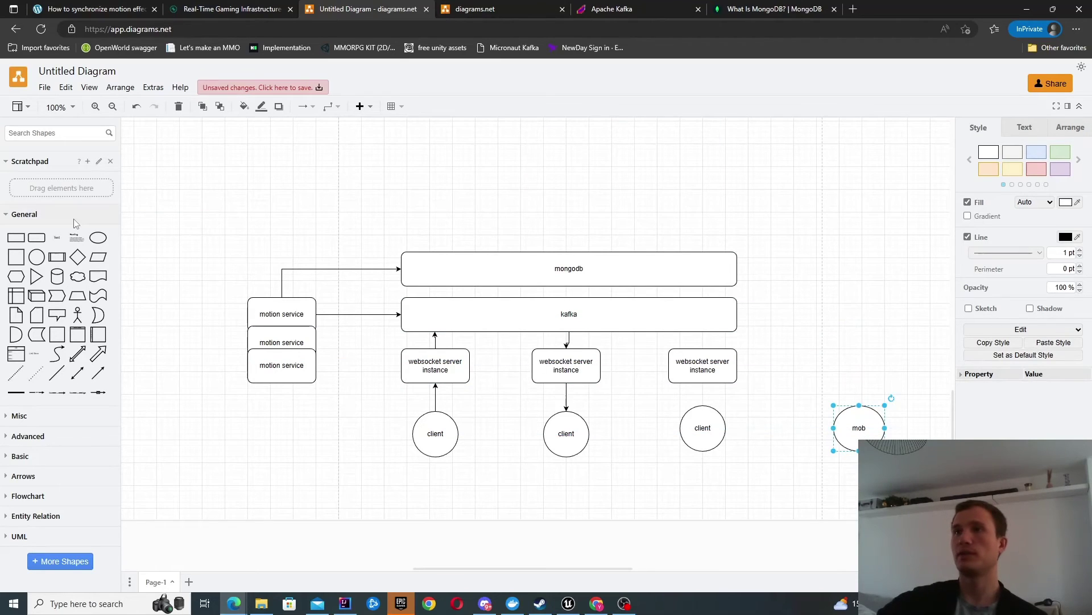
pyautogui.click(686, 367)
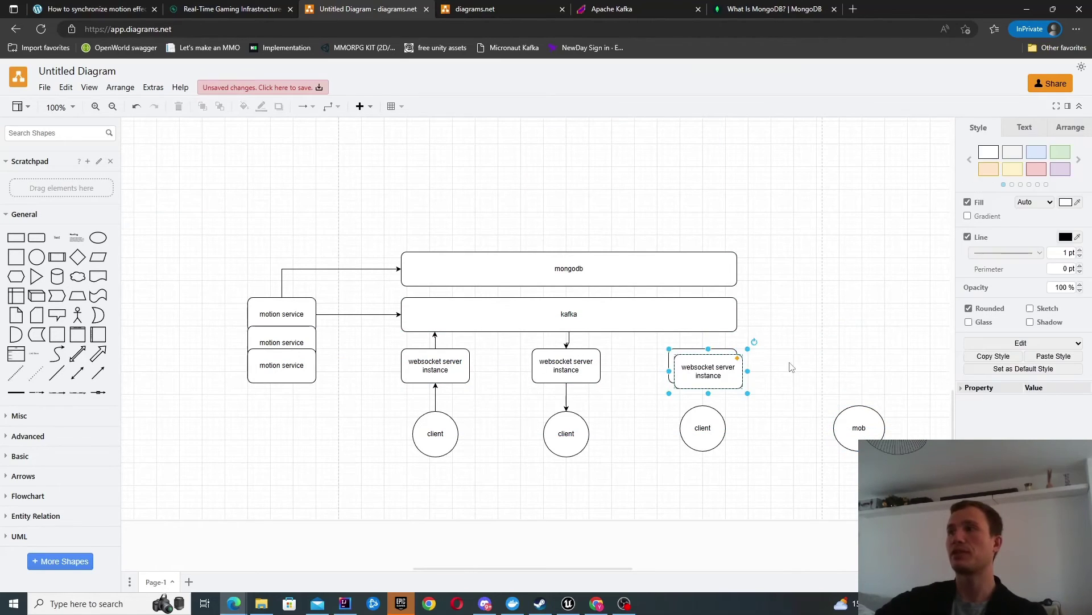
pyautogui.keyDown('ctrl'); pyautogui.moveTo(706, 367); pyautogui.dragTo(857, 367); pyautogui.keyUp('ctrl')
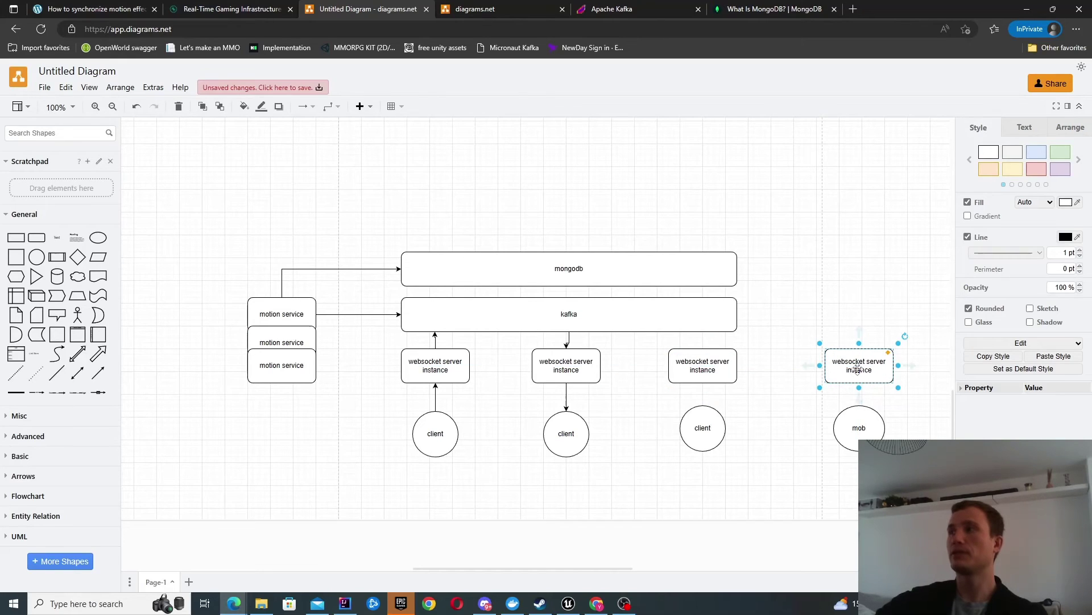
pyautogui.doubleClick(840, 367)
pyautogui.write('ue server')
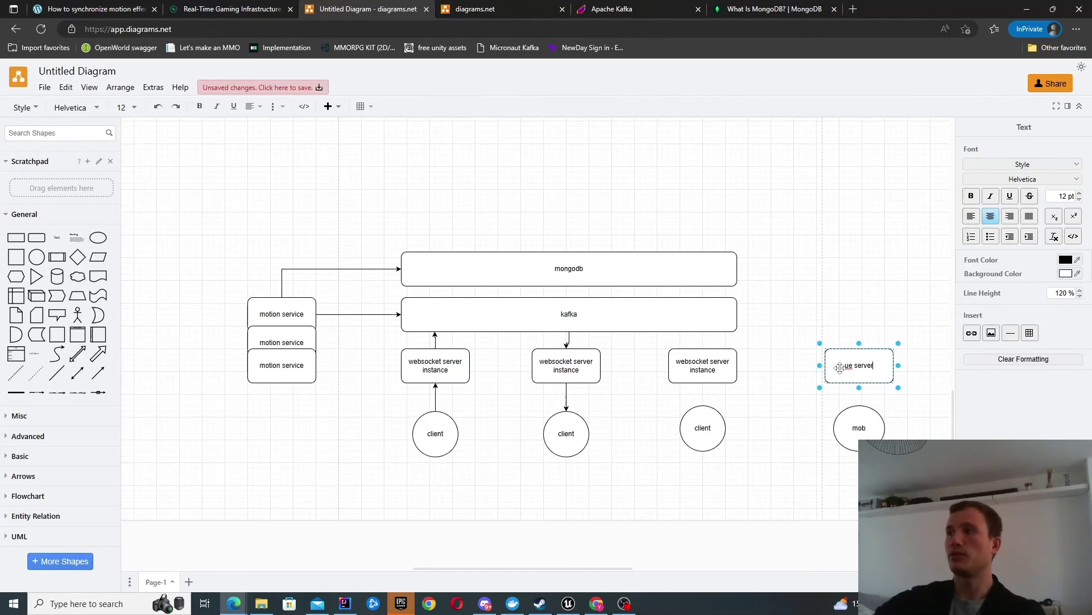
pyautogui.click(887, 366)
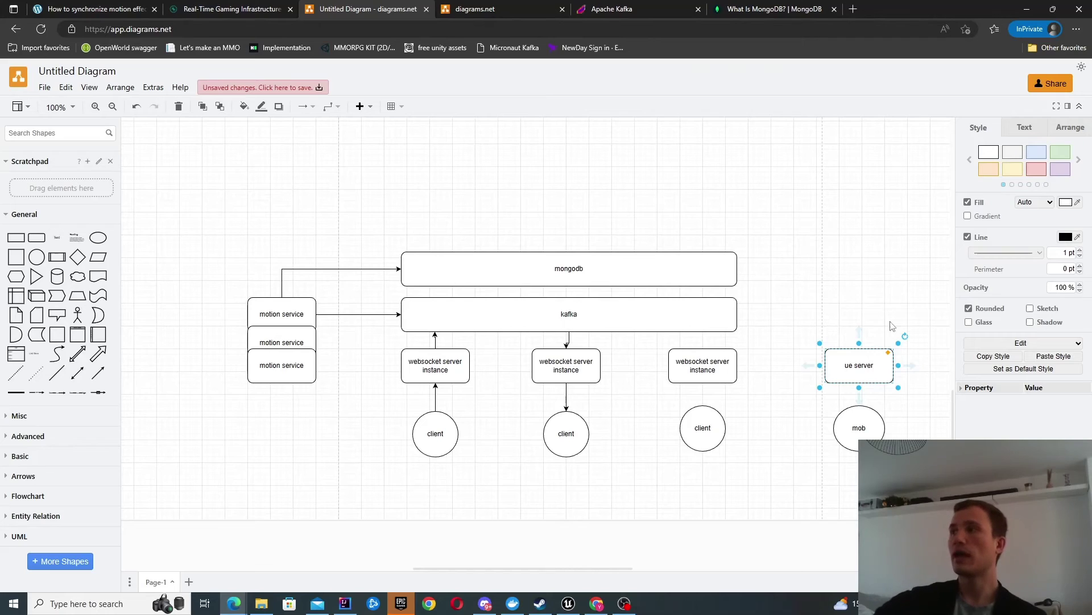
pyautogui.moveTo(857, 359); pyautogui.dragTo(856, 359)
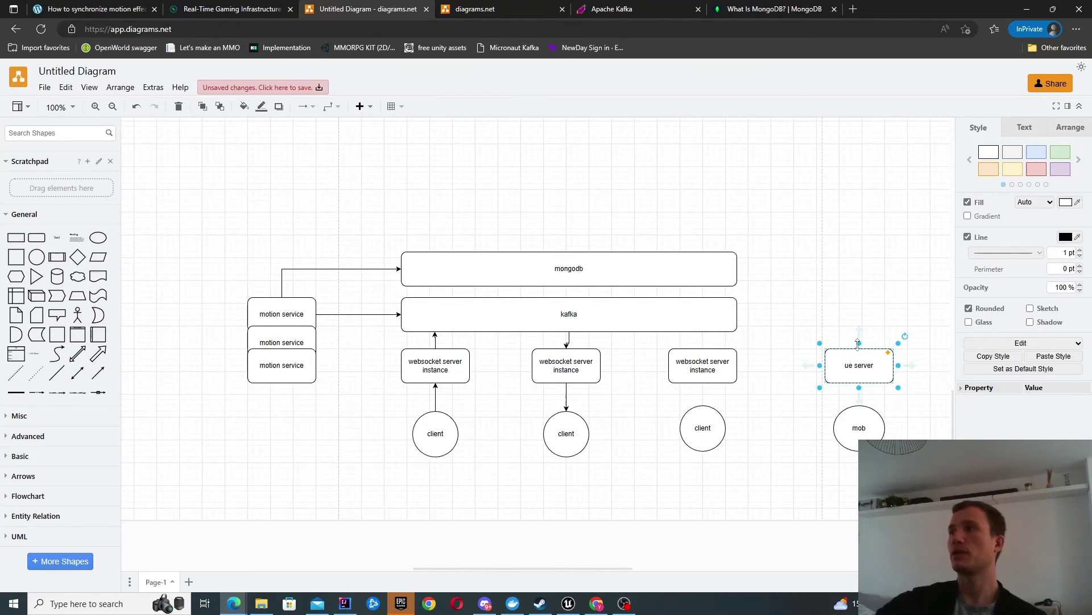
# Lower mob and ue server, and place a websocket server instance above ue server.
pyautogui.moveTo(784, 349); pyautogui.dragTo(907, 459)
pyautogui.moveTo(856, 418); pyautogui.dragTo(858, 475)
pyautogui.moveTo(860, 356); pyautogui.dragTo(863, 413)
pyautogui.click(708, 358)
pyautogui.moveTo(727, 367); pyautogui.dragTo(862, 370)
pyautogui.click(863, 408)
# Arrow ue server to its websocket box and add another mob circle to the left.
pyautogui.click(802, 358)
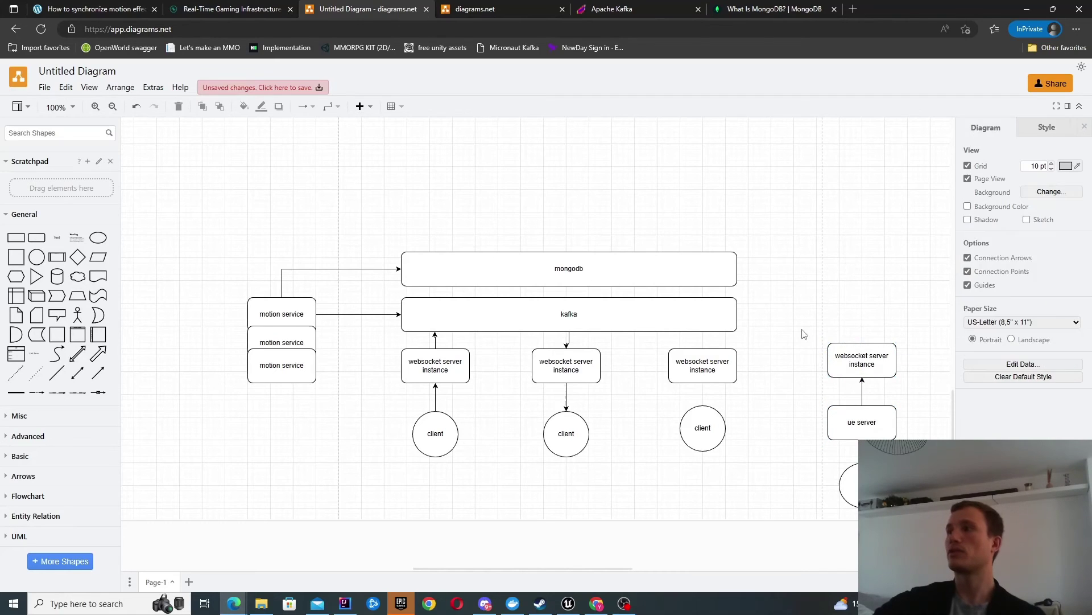
pyautogui.click(726, 362)
pyautogui.click(799, 327)
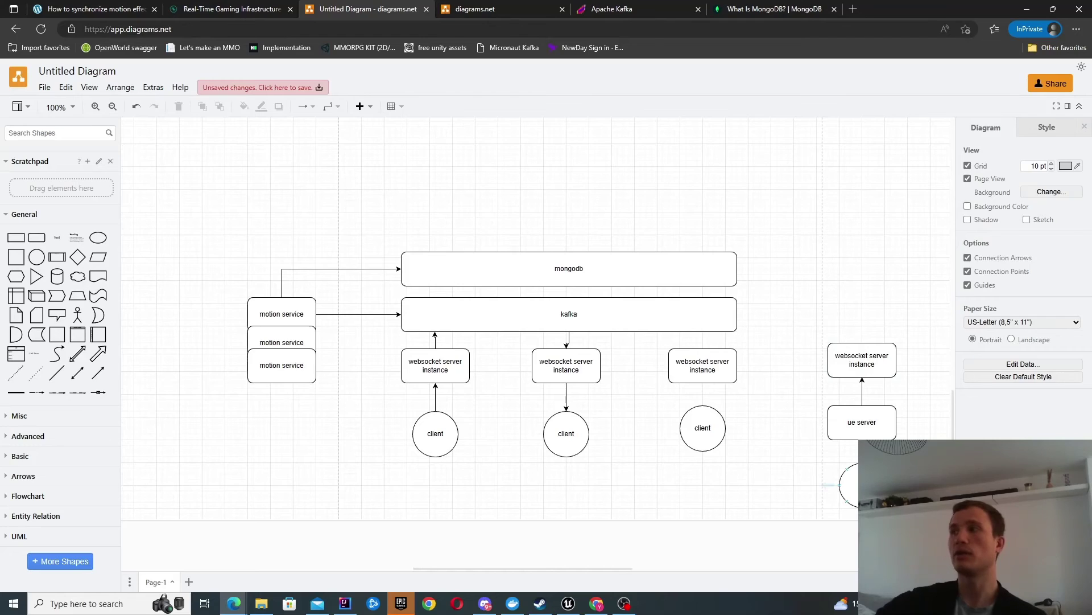
pyautogui.moveTo(852, 485); pyautogui.dragTo(796, 490)
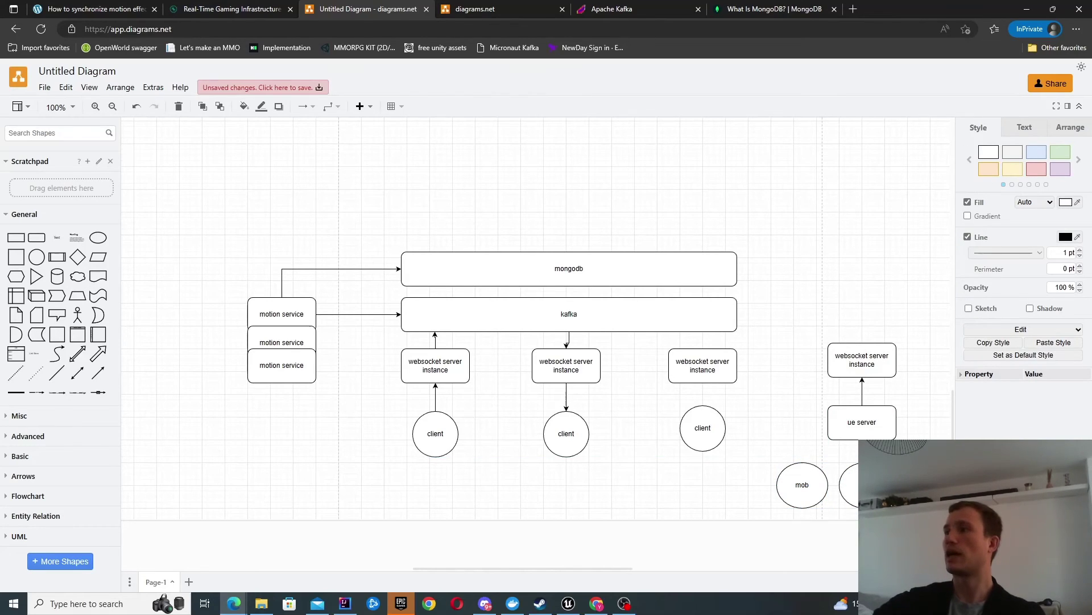
pyautogui.click(809, 462)
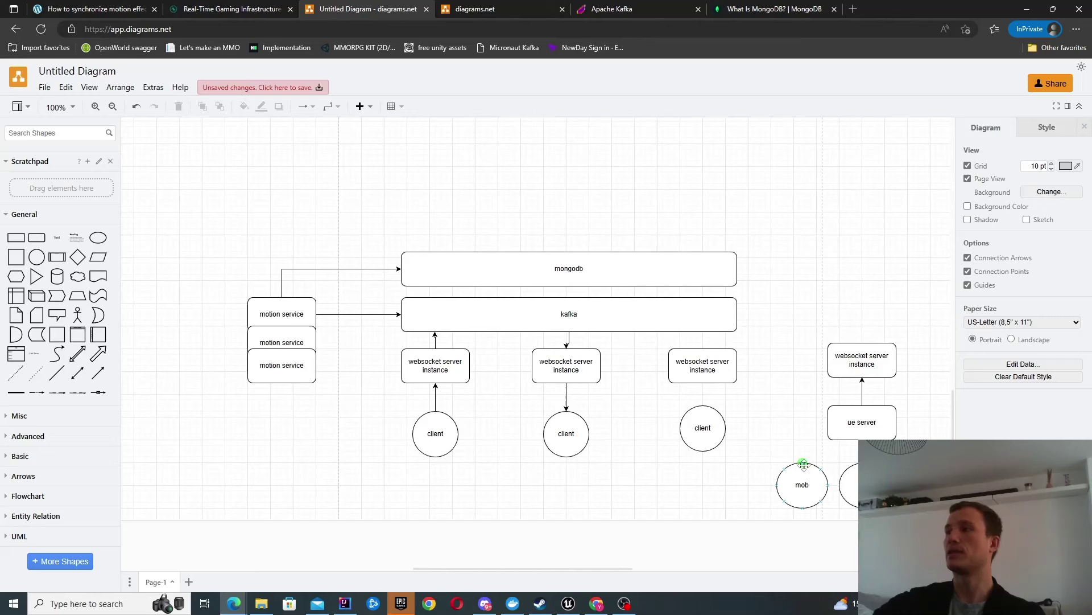
# Duplicate ue server to its right, shift the original left, then go to Apache Kafka.
pyautogui.click(858, 432)
pyautogui.keyDown('ctrl'); pyautogui.moveTo(863, 433); pyautogui.dragTo(937, 433); pyautogui.keyUp('ctrl')
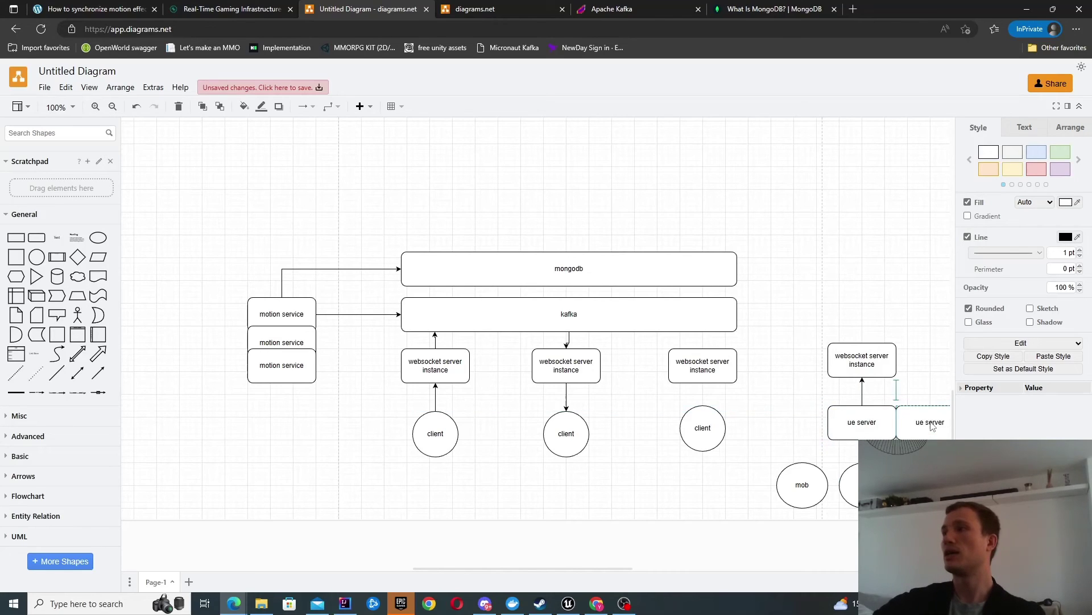
pyautogui.moveTo(861, 415); pyautogui.dragTo(816, 416)
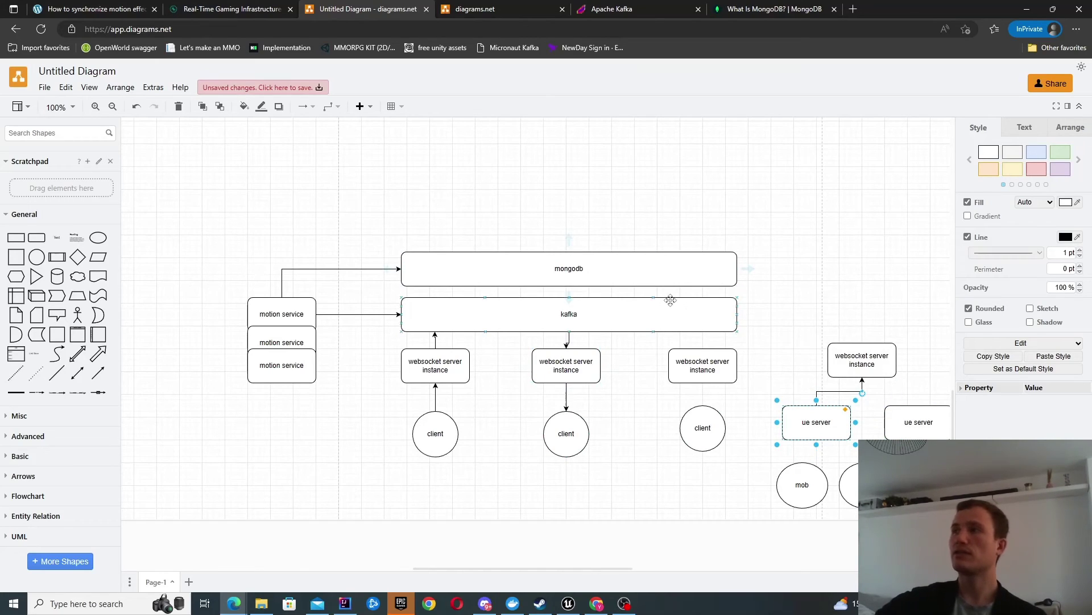
pyautogui.hscroll(3, 771, 262)
pyautogui.scroll(-2, 771, 262)
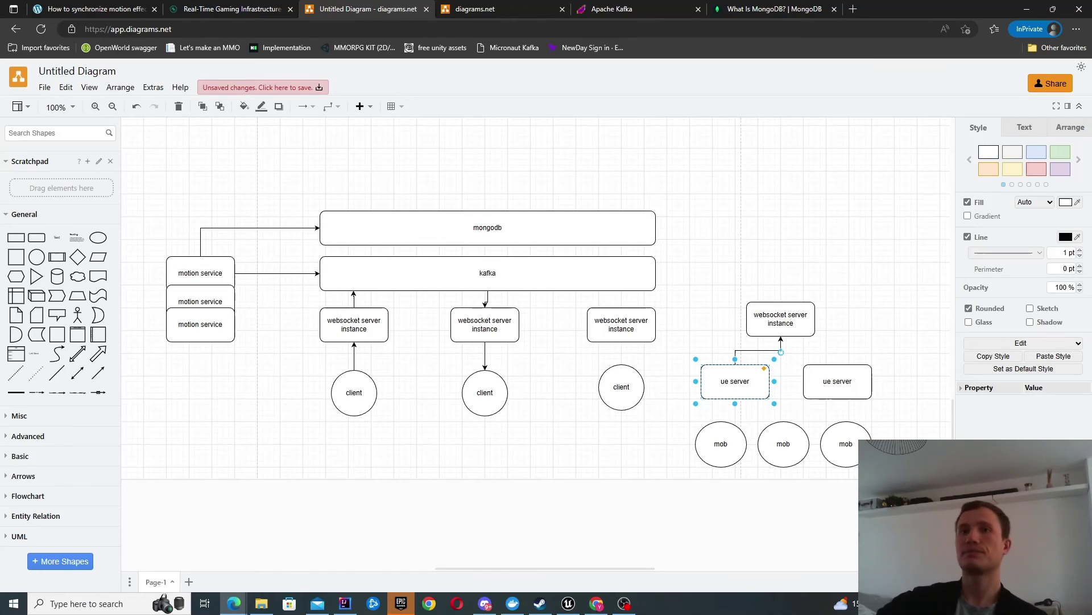
pyautogui.click(479, 8)
pyautogui.click(596, 7)
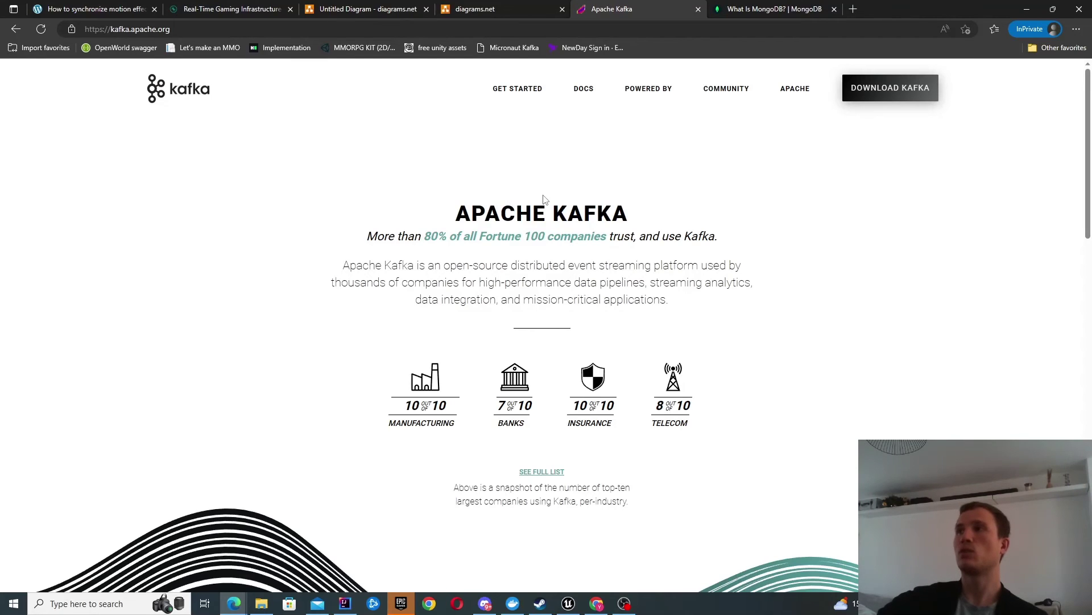
# Highlight 'distributed', 'high-performance data pipelines' and 'mission-critical applications', then open What Is MongoDB?
pyautogui.click(785, 9)
pyautogui.click(654, 8)
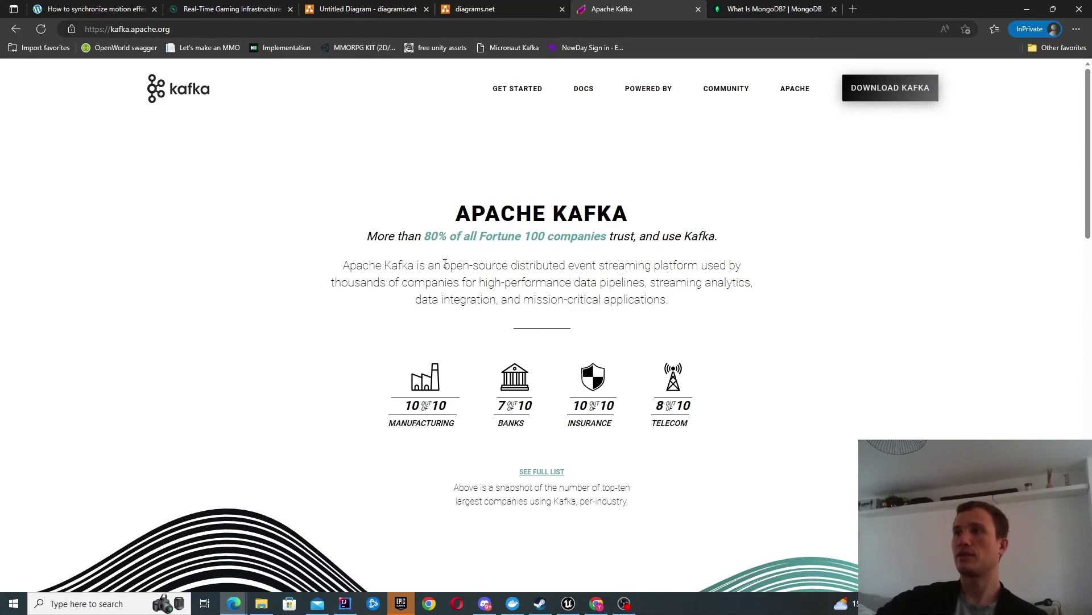
pyautogui.doubleClick(517, 265)
pyautogui.click(636, 274)
pyautogui.moveTo(477, 280); pyautogui.dragTo(645, 283)
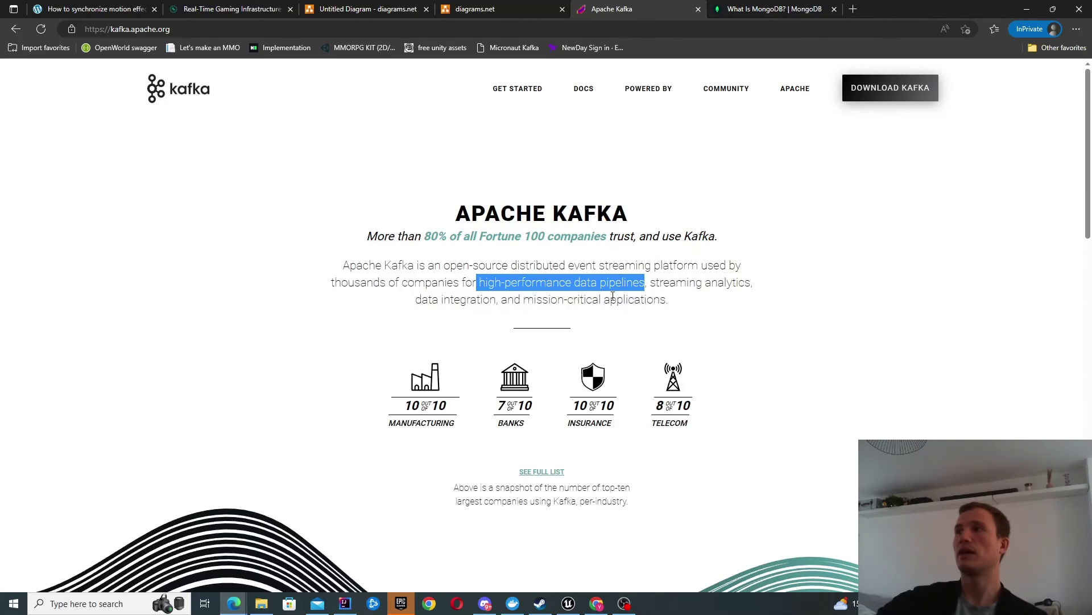
pyautogui.moveTo(503, 299); pyautogui.dragTo(668, 300)
pyautogui.click(519, 285)
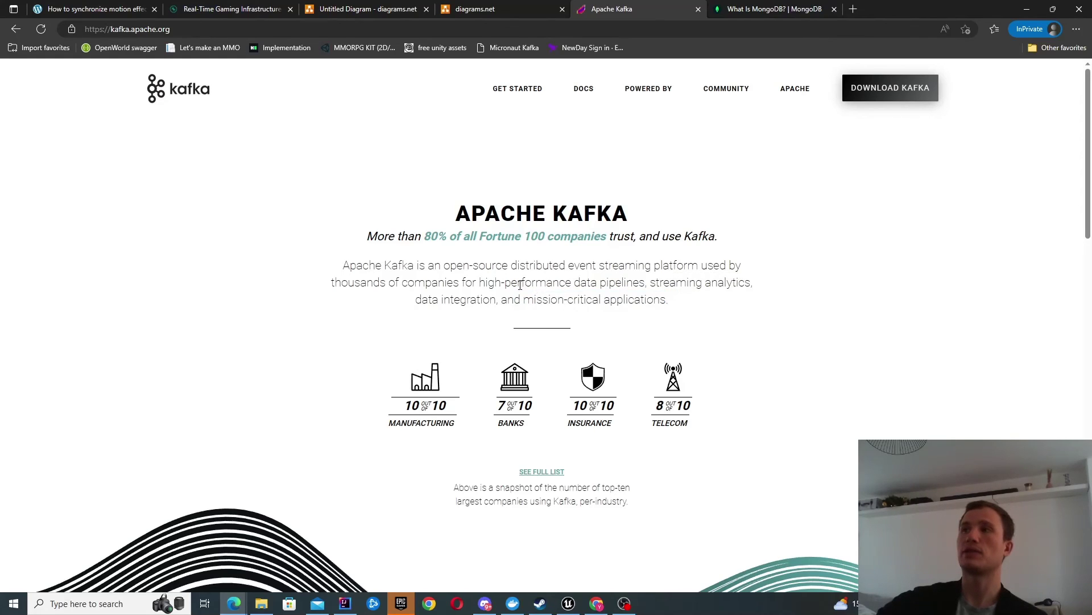
pyautogui.moveTo(511, 267); pyautogui.dragTo(567, 272)
pyautogui.click(549, 296)
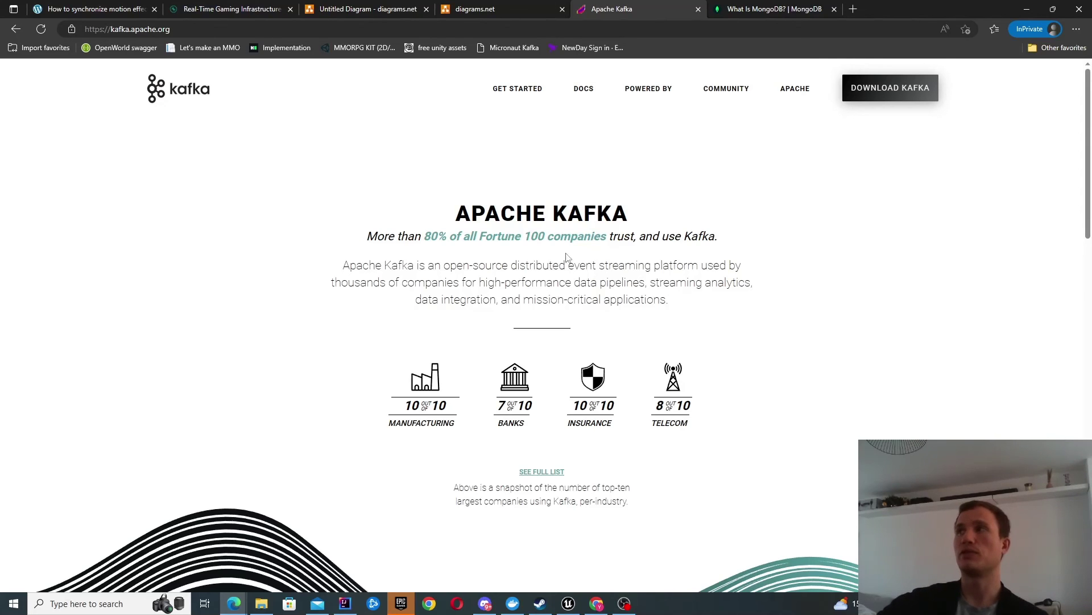
pyautogui.click(740, 9)
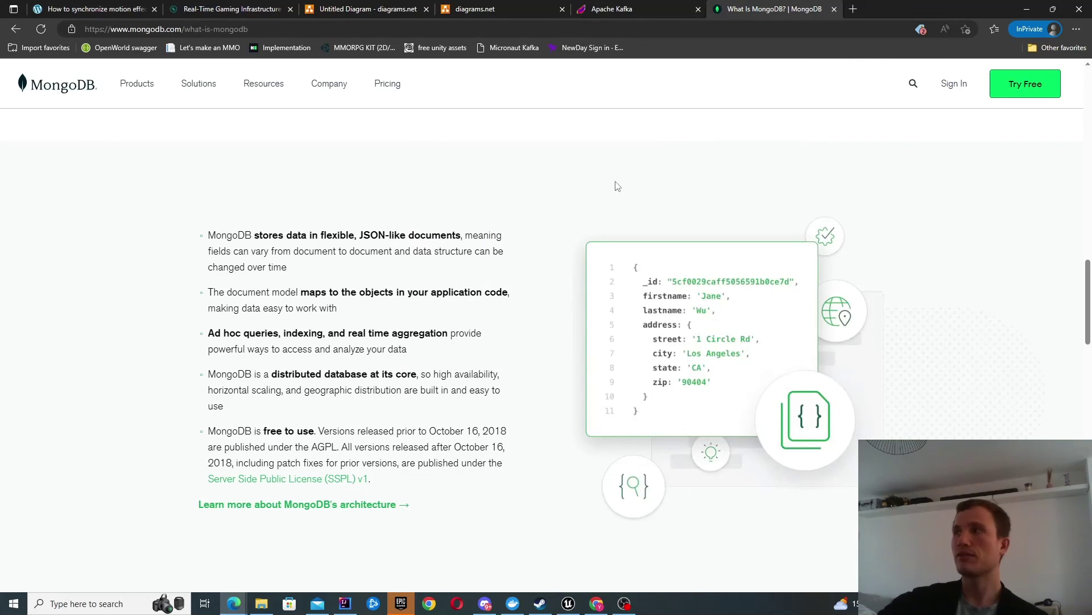
# Highlight 'distributed database at its core' and 'horizontal scaling', then return to Apache Kafka.
pyautogui.scroll(15, 602, 190)
pyautogui.scroll(5, 451, 242)
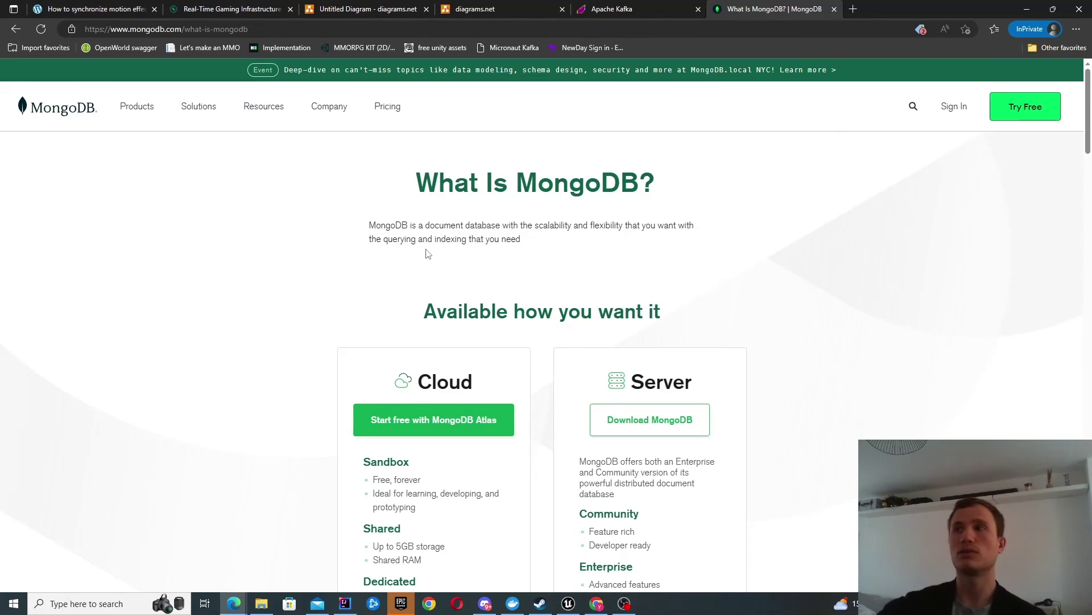
pyautogui.scroll(-15, 427, 253)
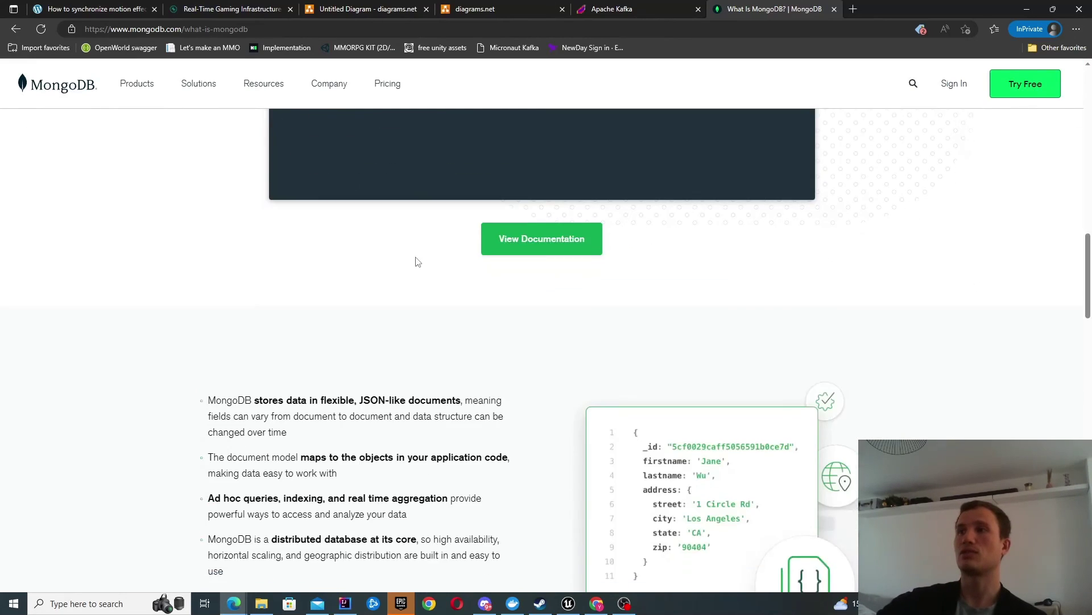
pyautogui.scroll(-4, 417, 261)
pyautogui.moveTo(208, 294); pyautogui.dragTo(378, 288)
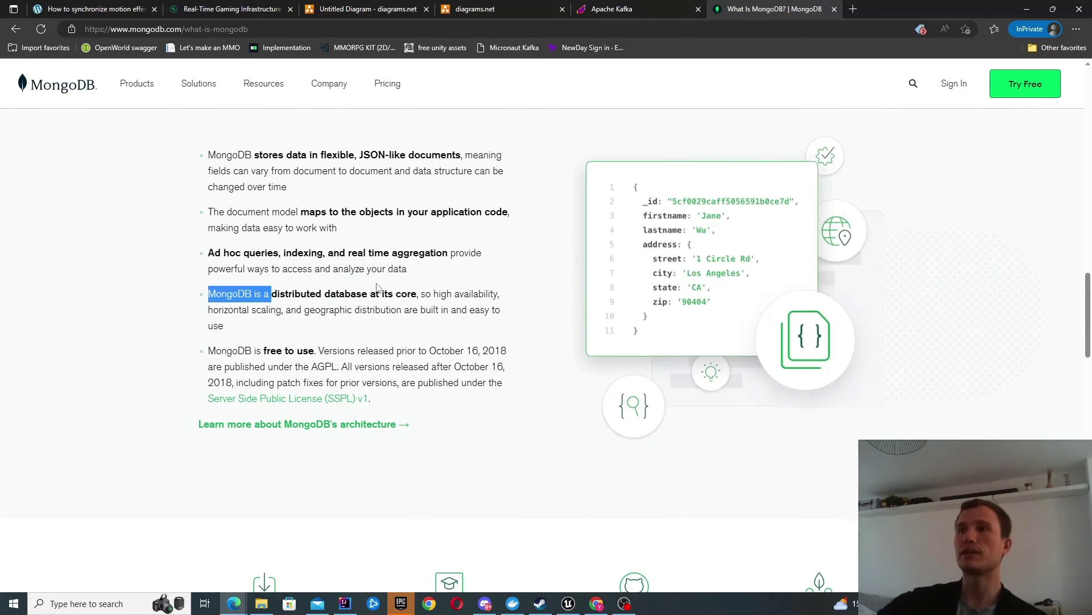
pyautogui.moveTo(271, 294); pyautogui.dragTo(420, 293)
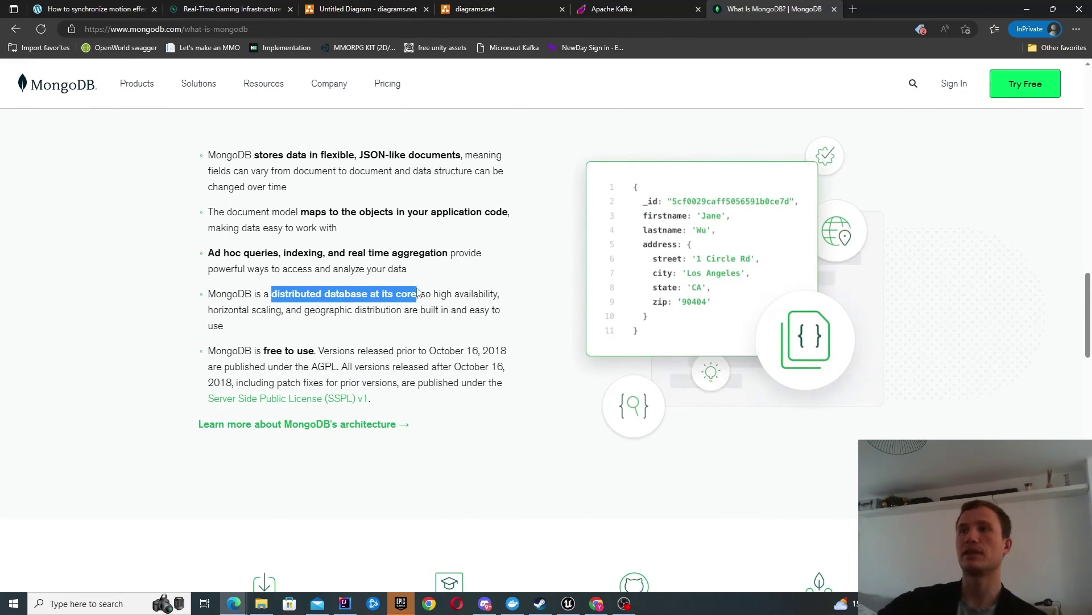
pyautogui.click(358, 309)
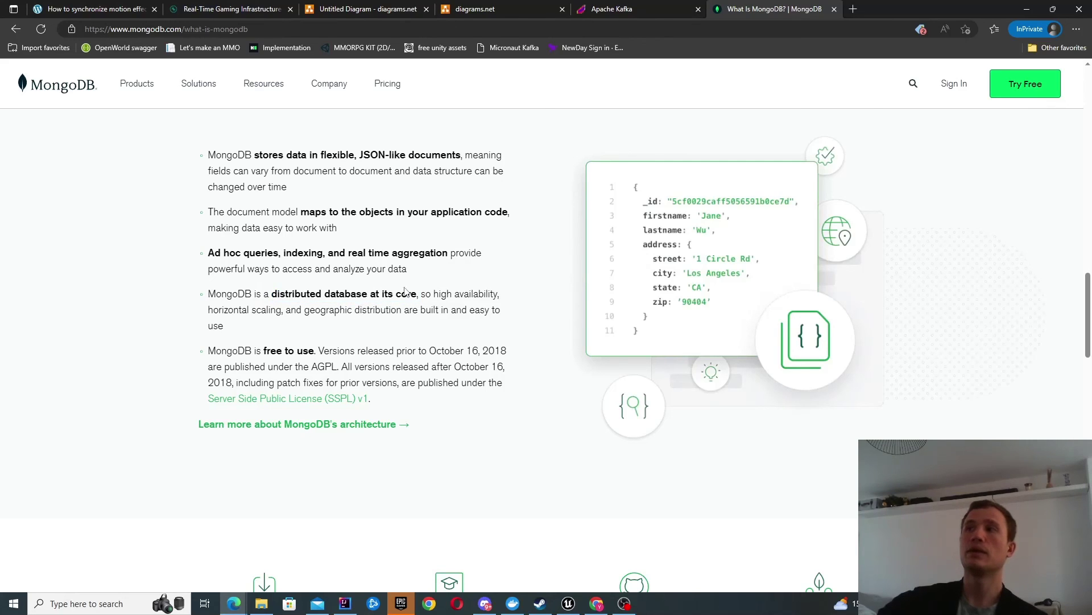
pyautogui.moveTo(208, 310); pyautogui.dragTo(282, 310)
pyautogui.click(397, 313)
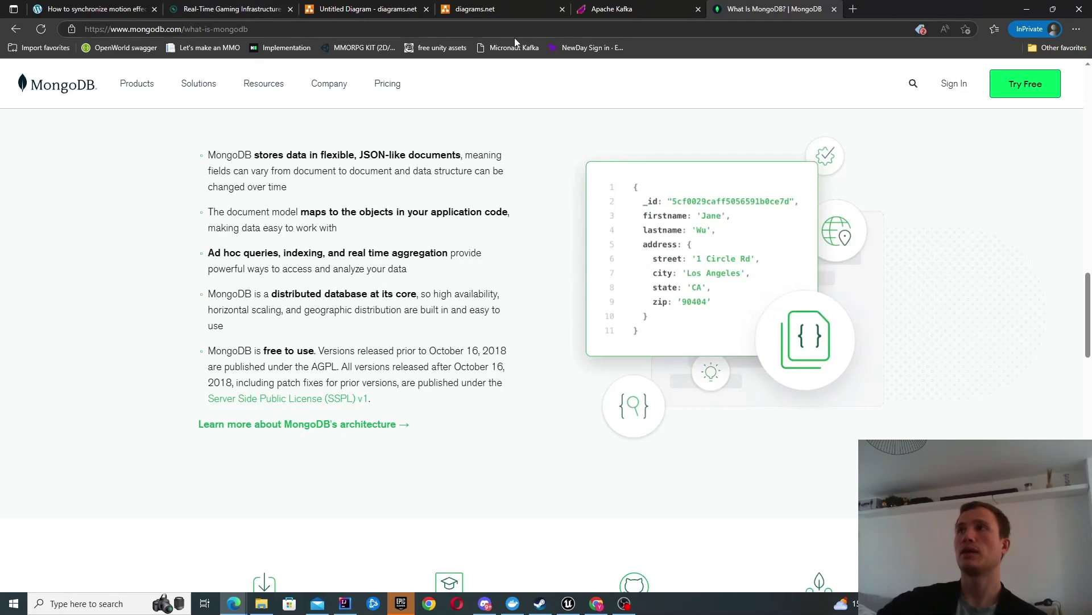
pyautogui.click(612, 9)
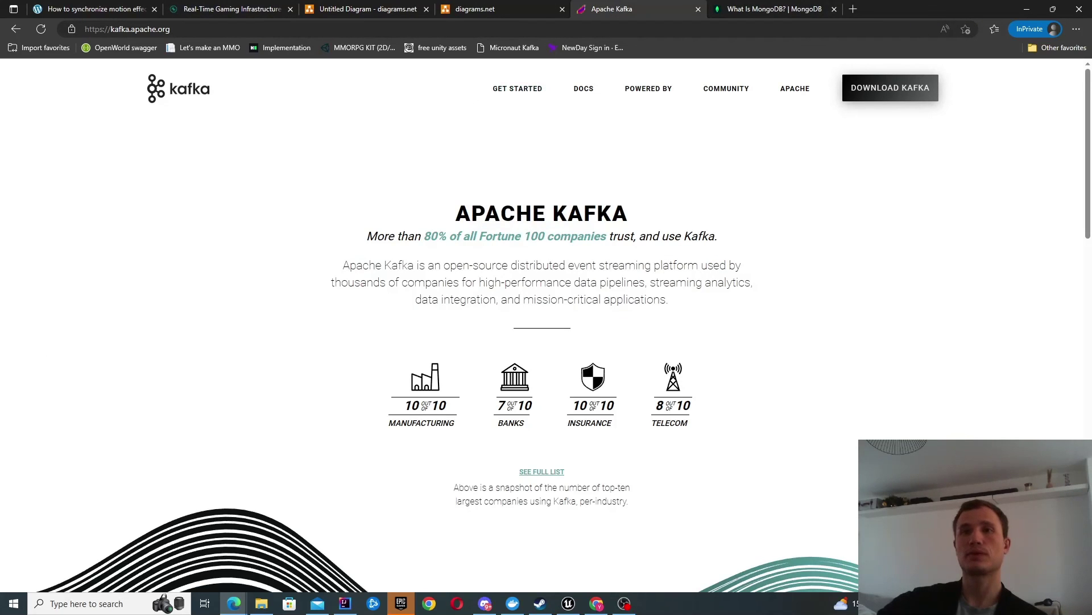
# Jump to the first tab with Ctrl+1 and scroll to the article title and connected posts.
pyautogui.hotkey('ctrl', '1')
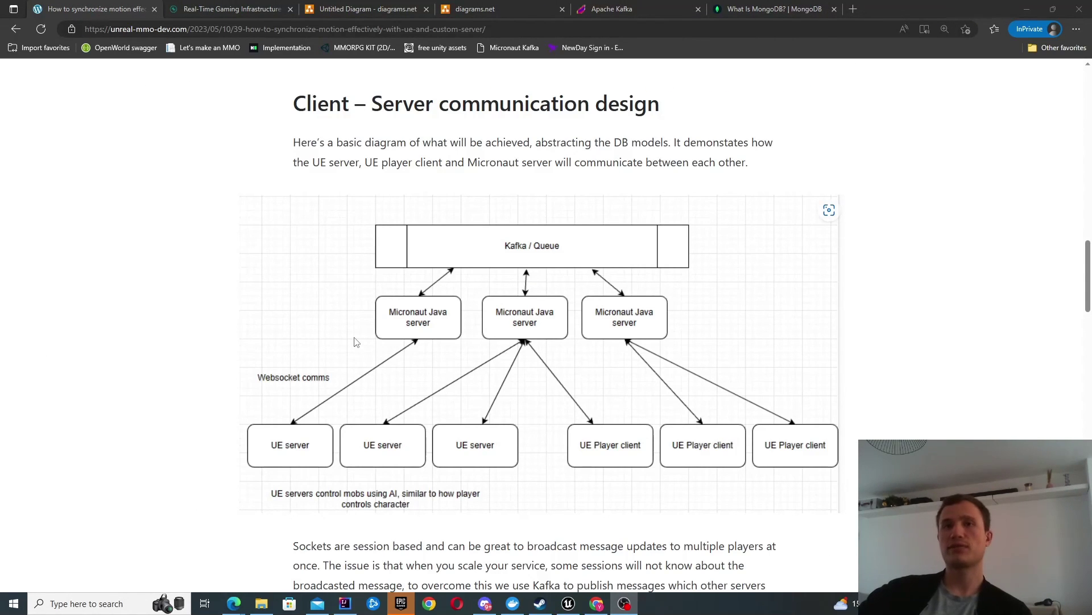
pyautogui.scroll(15, 381, 322)
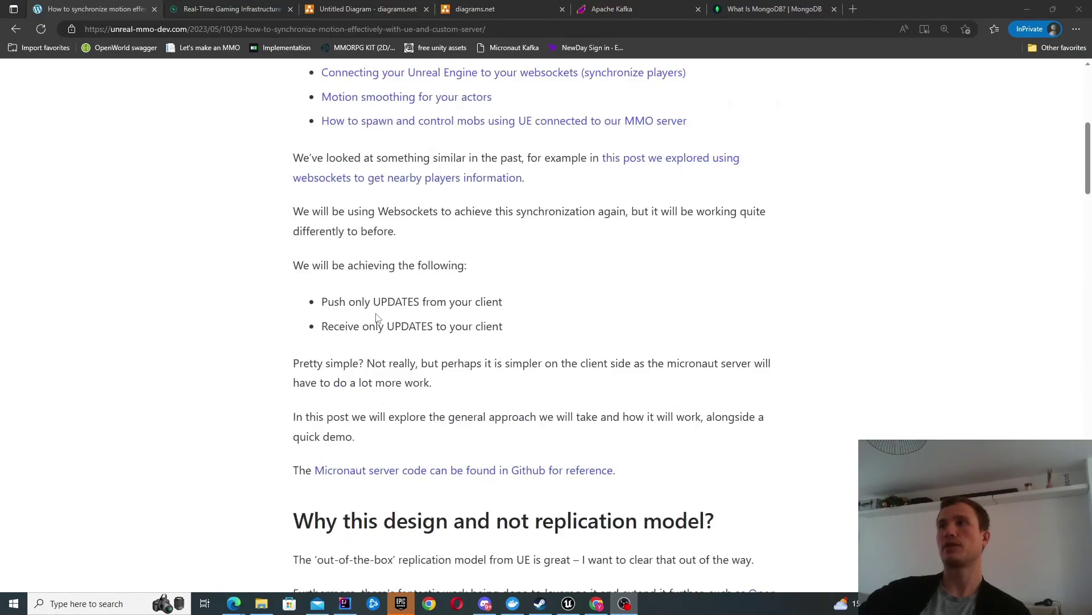
pyautogui.scroll(4, 377, 317)
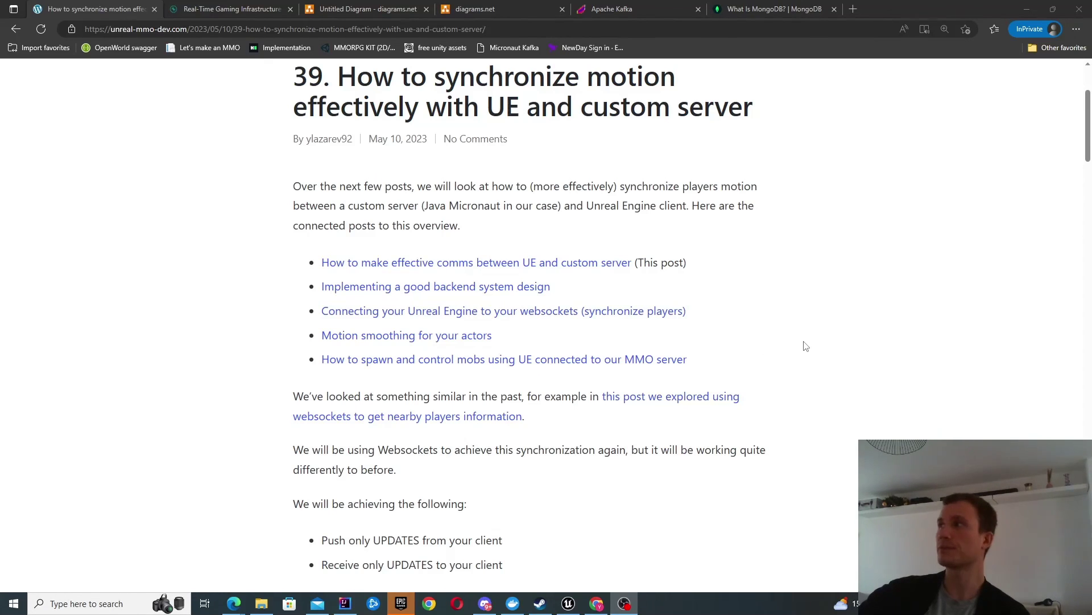
pyautogui.scroll(2, 808, 346)
pyautogui.scroll(-2, 805, 346)
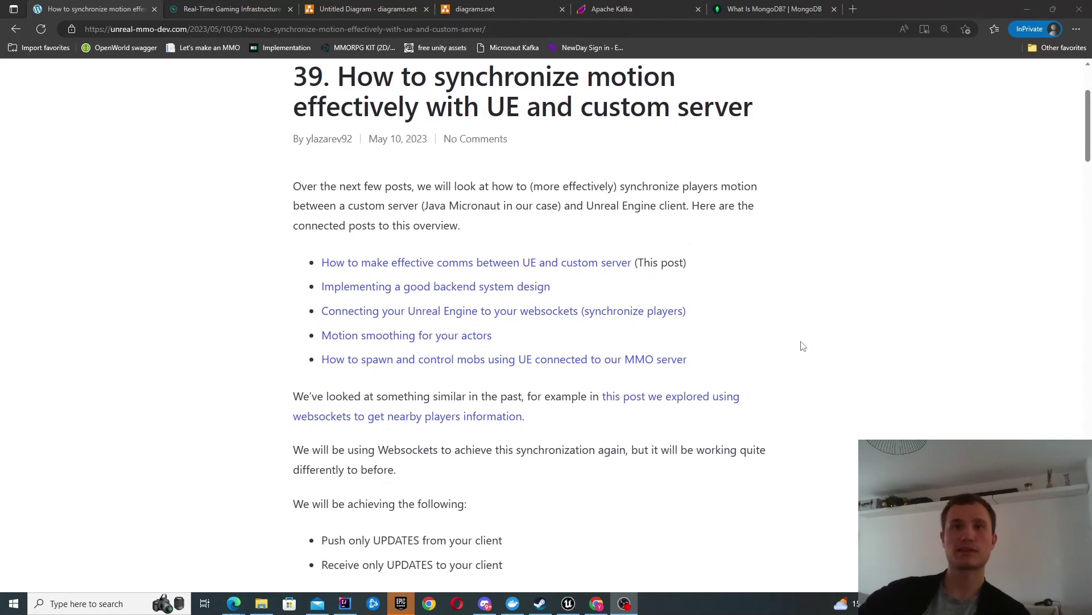